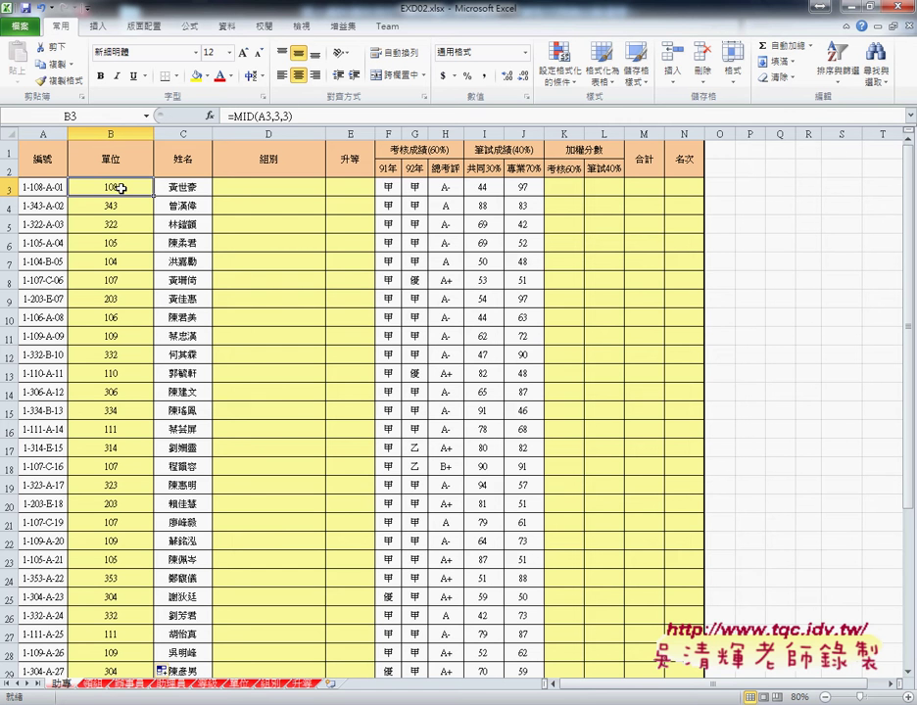
# - Cut MID(A3,3,3) out of B3's formula, leaving only '=' in the cell
pyautogui.moveTo(294, 117); pyautogui.dragTo(236, 117)
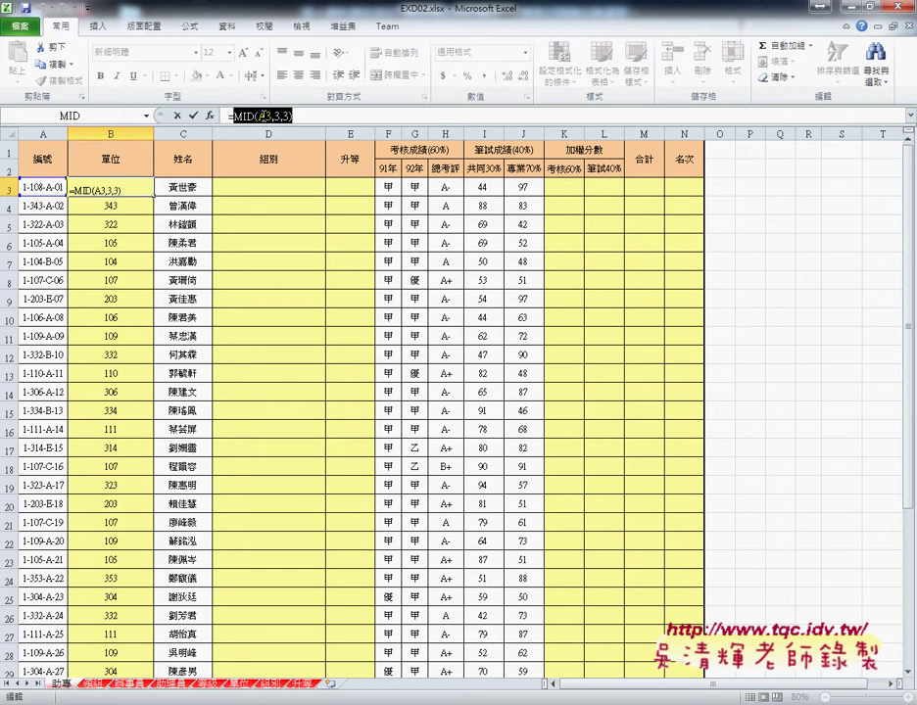
pyautogui.click(262, 116)
pyautogui.rightClick(263, 119)
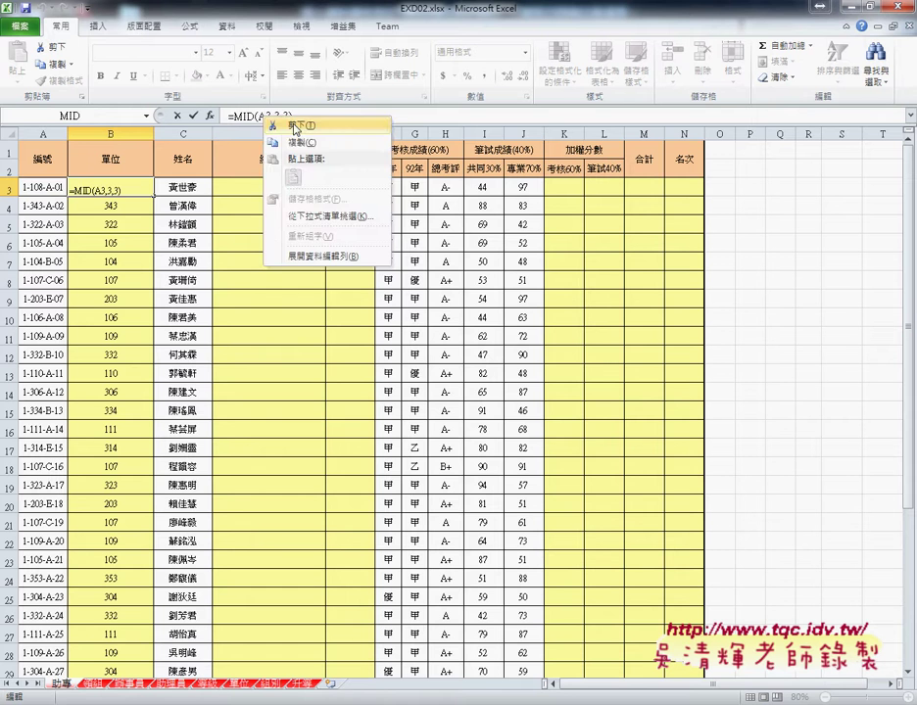
pyautogui.click(295, 126)
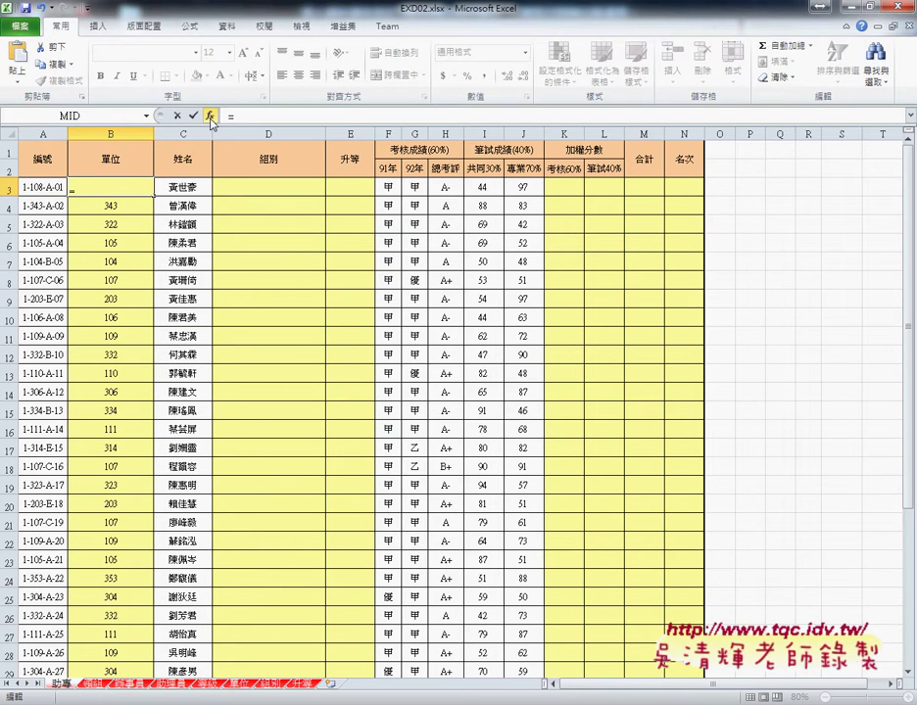
# - Insert VLOOKUP into B3 from the 檢視與參照 (Lookup & Reference) function category
pyautogui.click(210, 116)
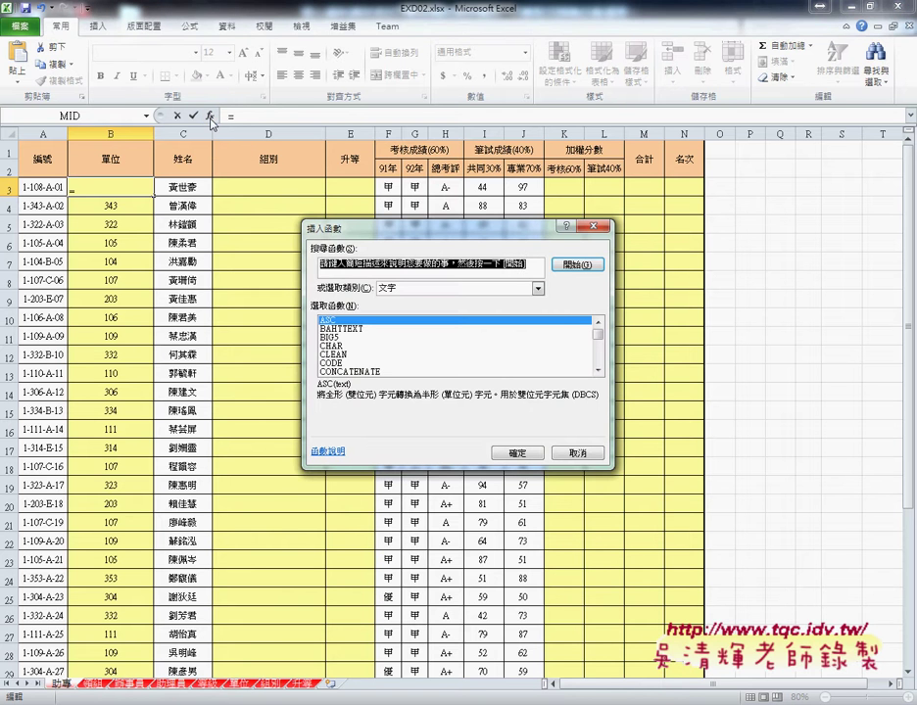
pyautogui.click(534, 289)
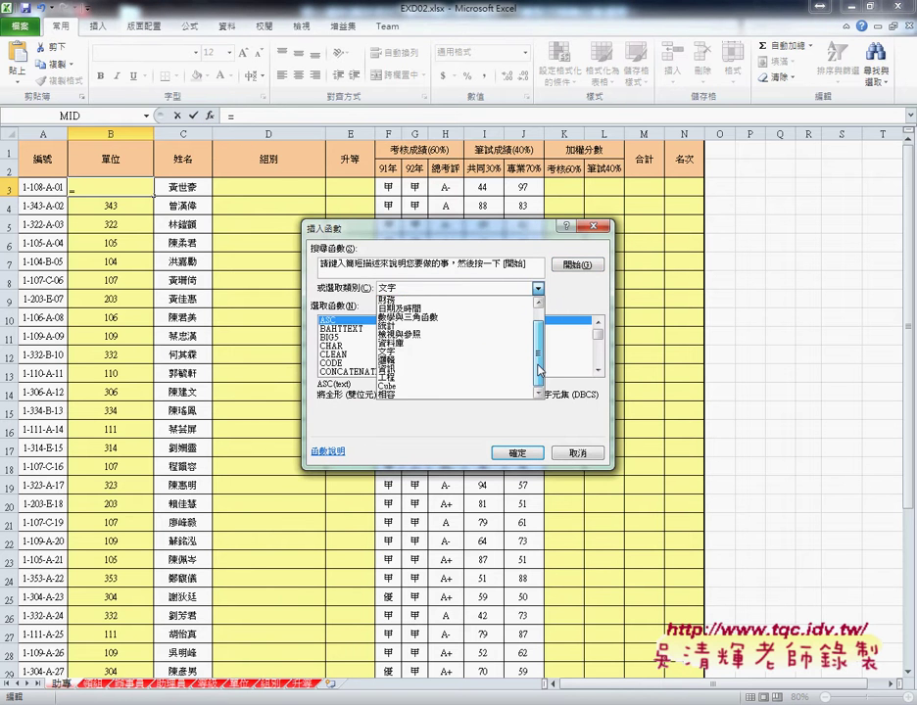
pyautogui.scroll(-1, 493, 341)
pyautogui.click(493, 335)
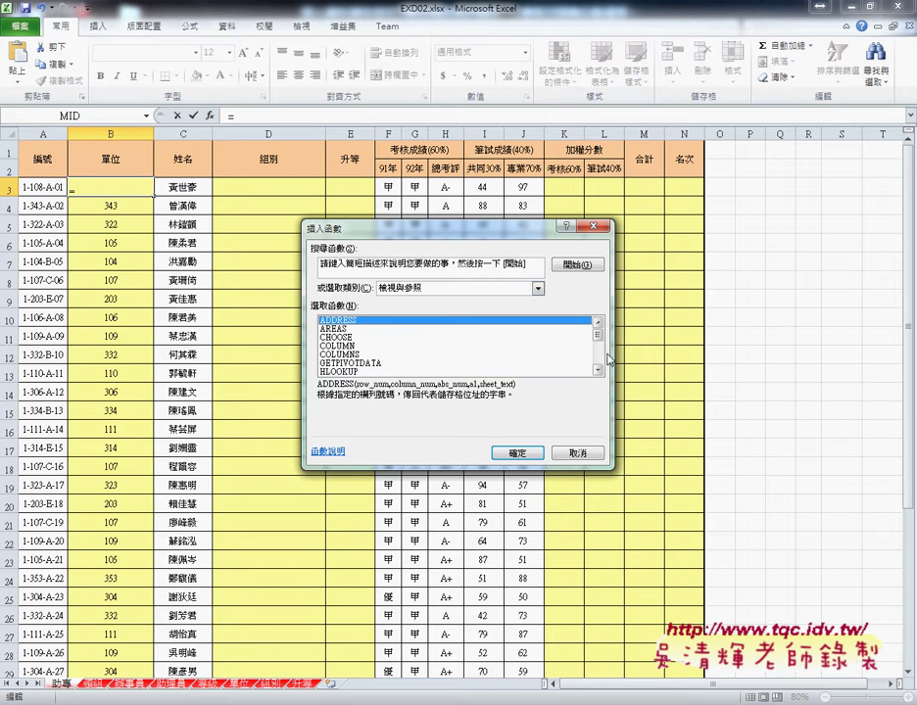
pyautogui.scroll(-4, 596, 368)
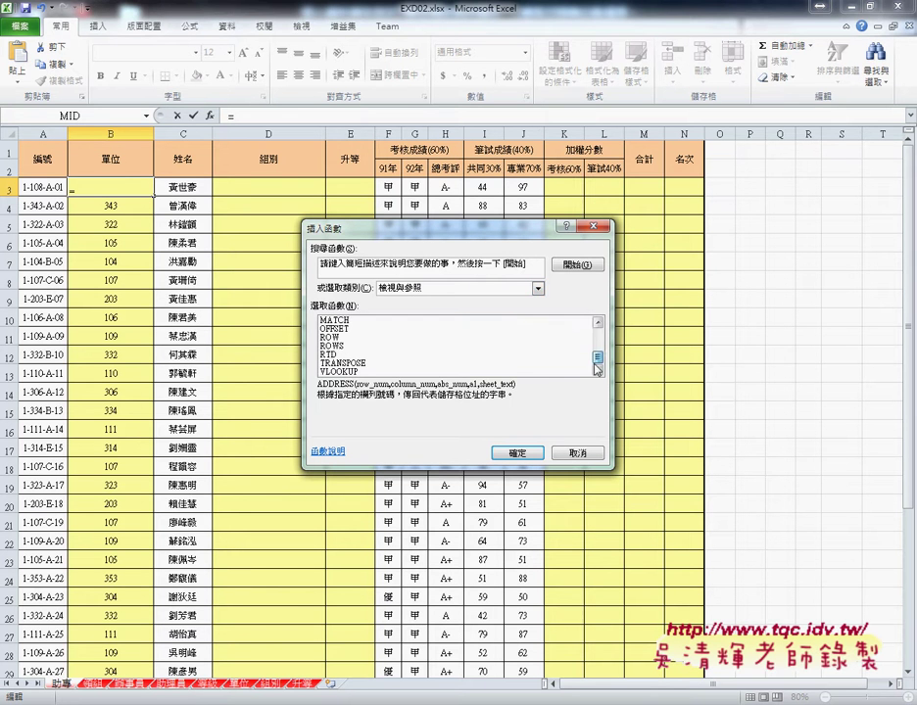
pyautogui.click(344, 372)
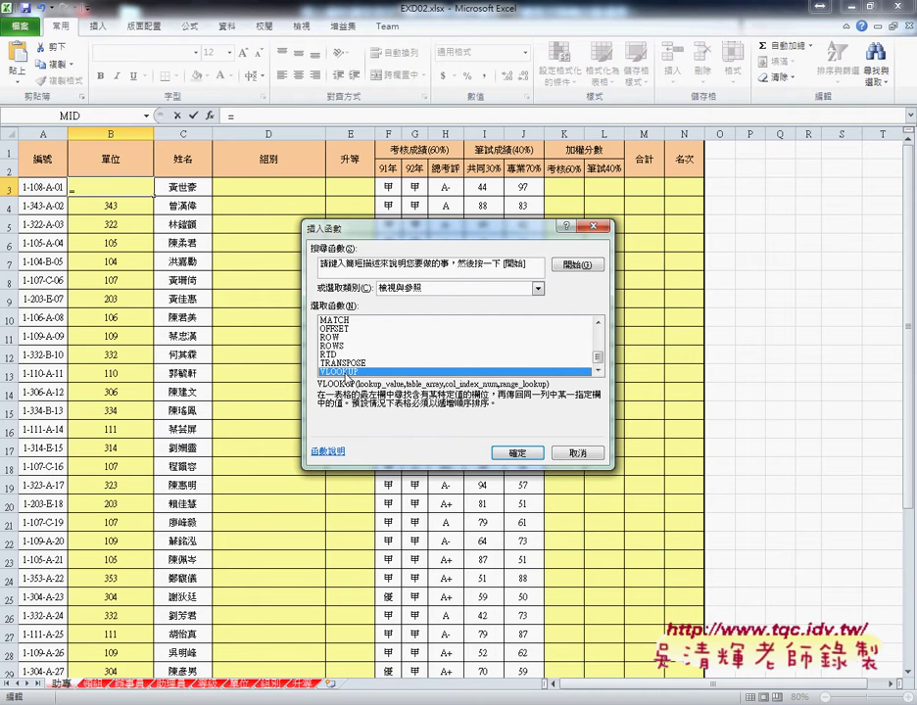
pyautogui.click(519, 453)
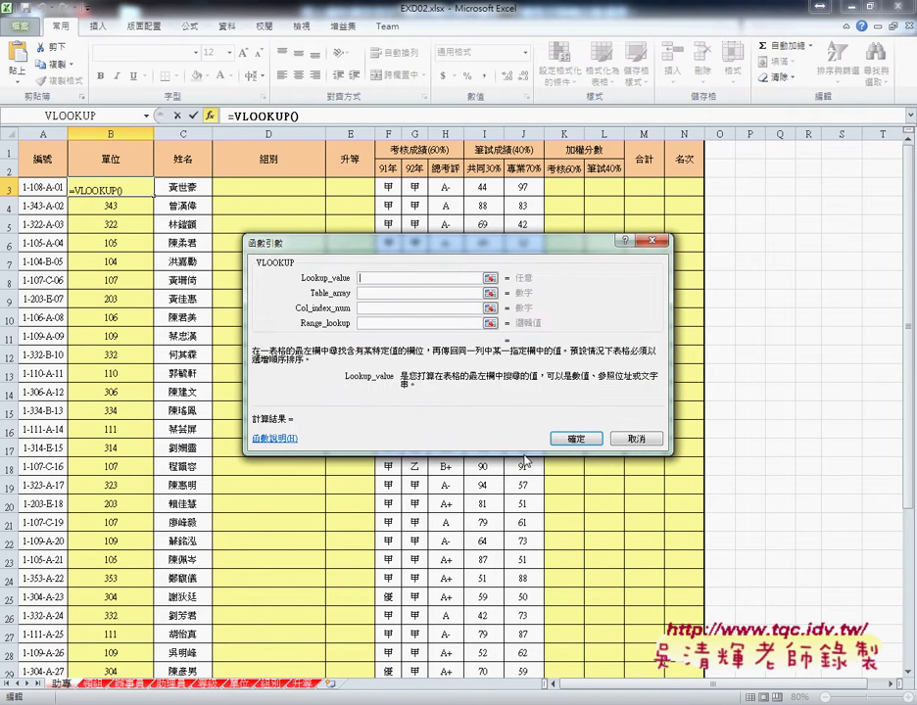
# - Enter MID(A3,3,3) as the lookup value and bring up the Paste Name list for Table_array
pyautogui.moveTo(481, 244); pyautogui.dragTo(524, 194)
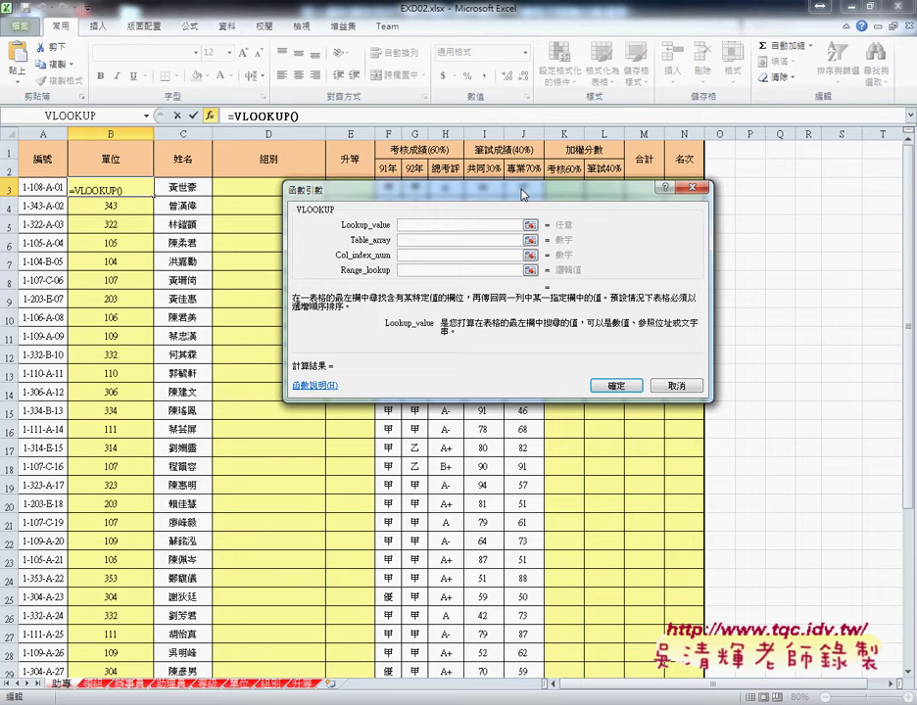
pyautogui.write('MID(A3,3,3)')
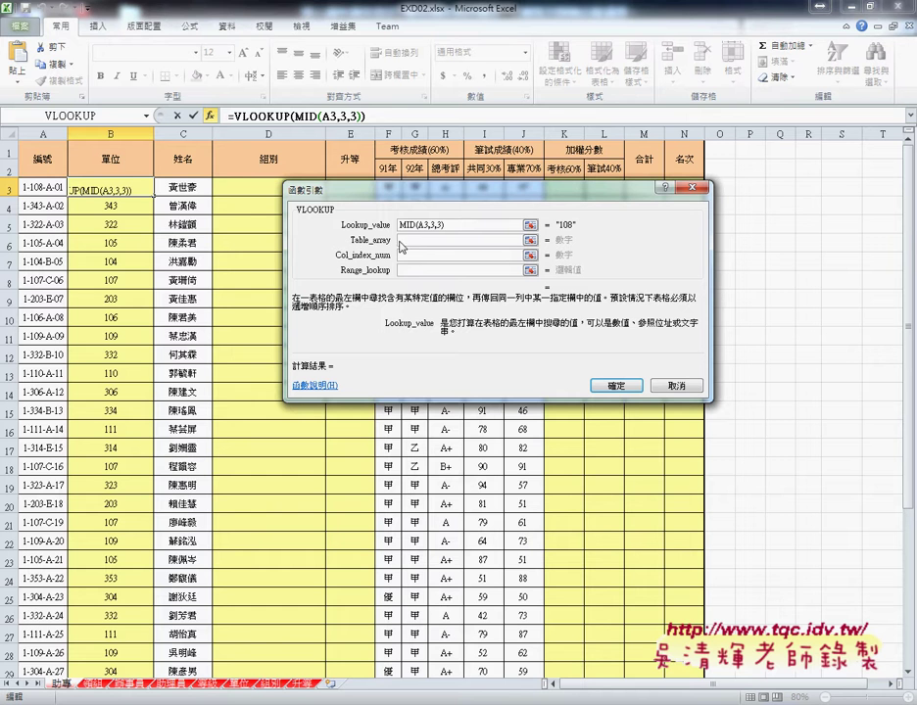
pyautogui.click(513, 241)
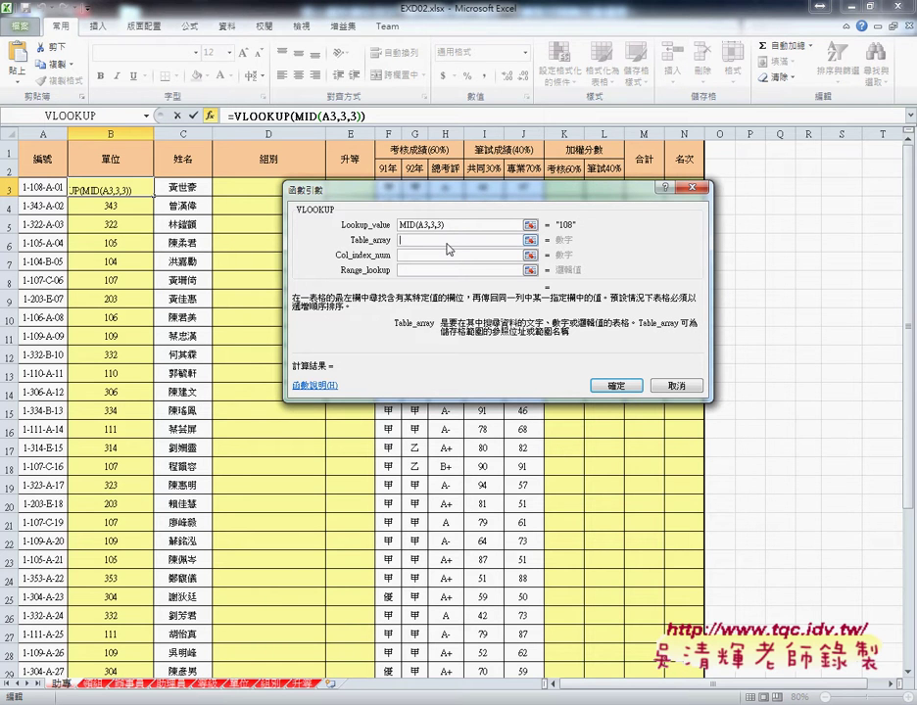
pyautogui.press('F3')
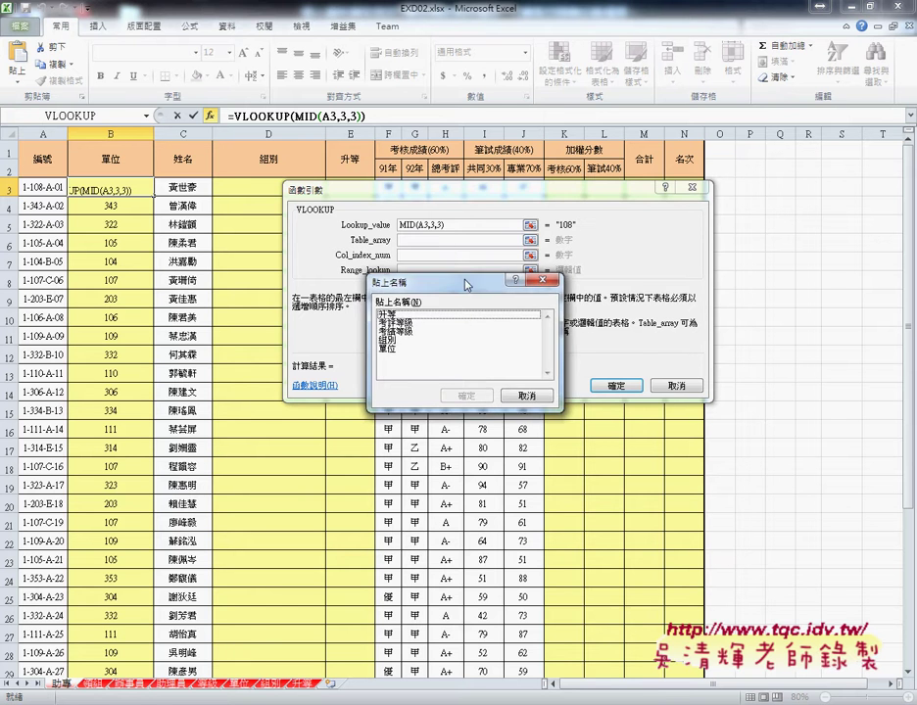
# - Fill VLOOKUP's arguments with table 單位, column index 2 and range lookup 0
pyautogui.moveTo(411, 283); pyautogui.dragTo(529, 182)
pyautogui.click(506, 249)
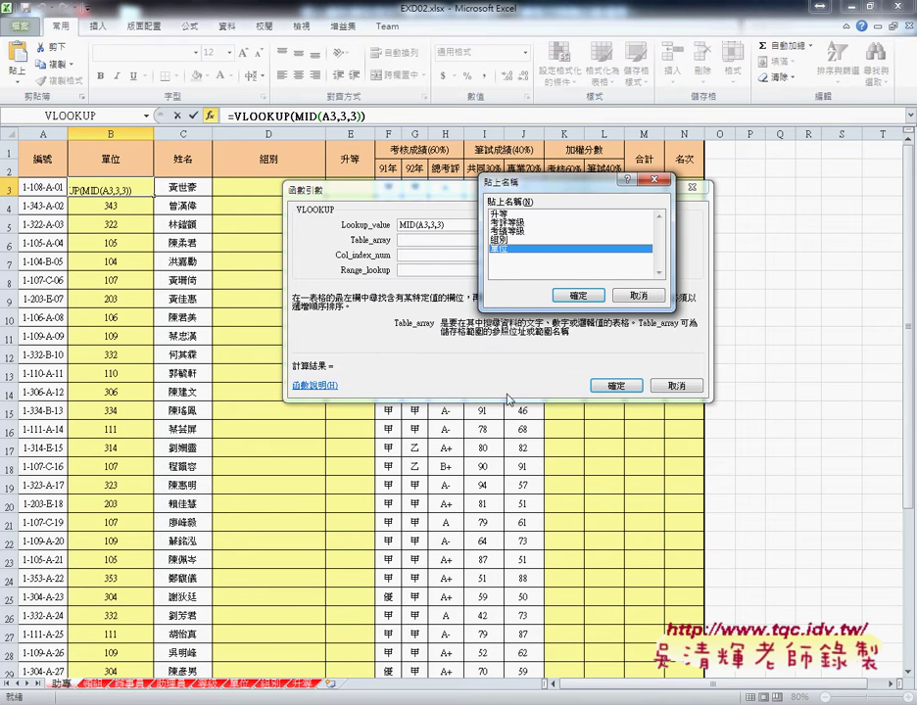
pyautogui.click(579, 296)
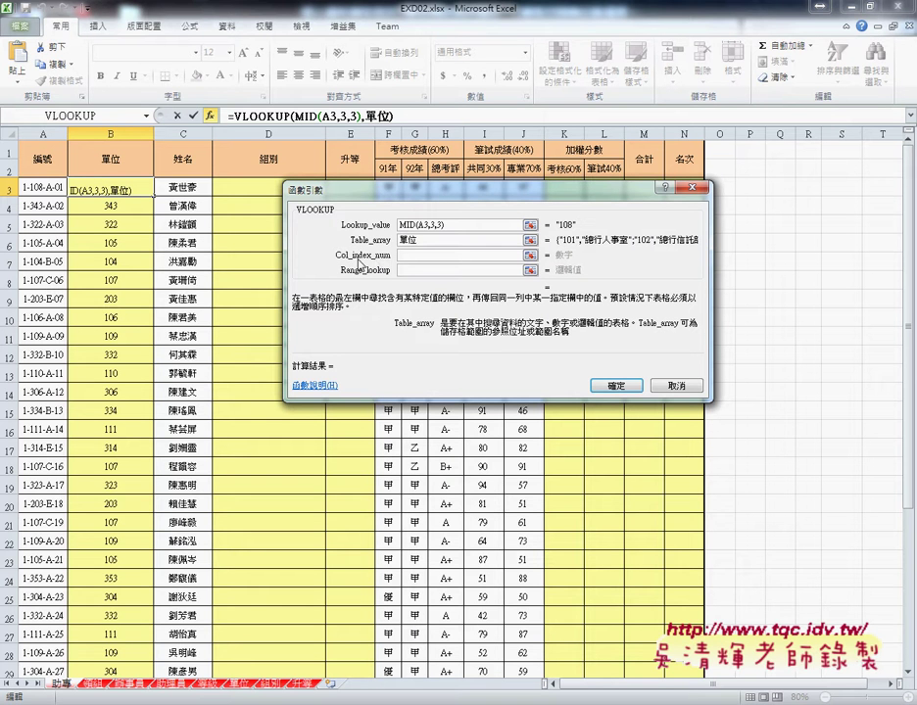
pyautogui.click(404, 256)
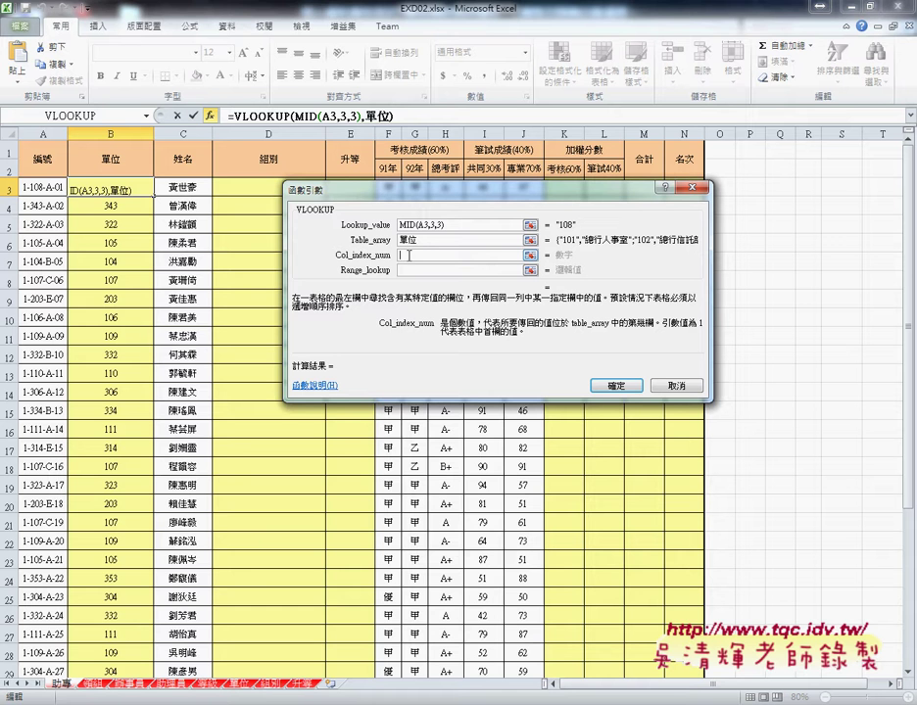
pyautogui.write('2')
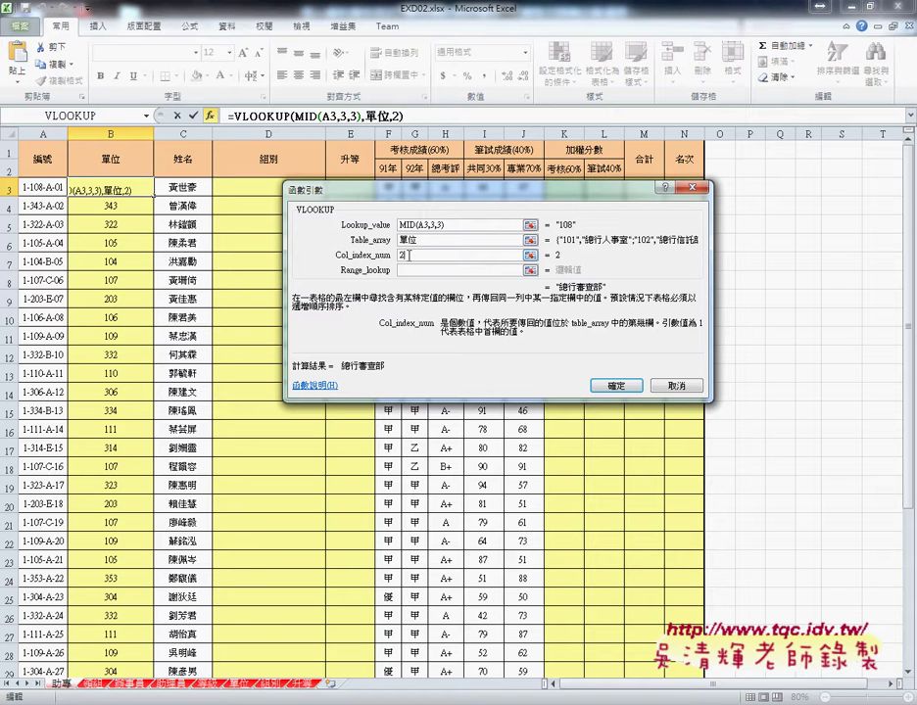
pyautogui.click(413, 272)
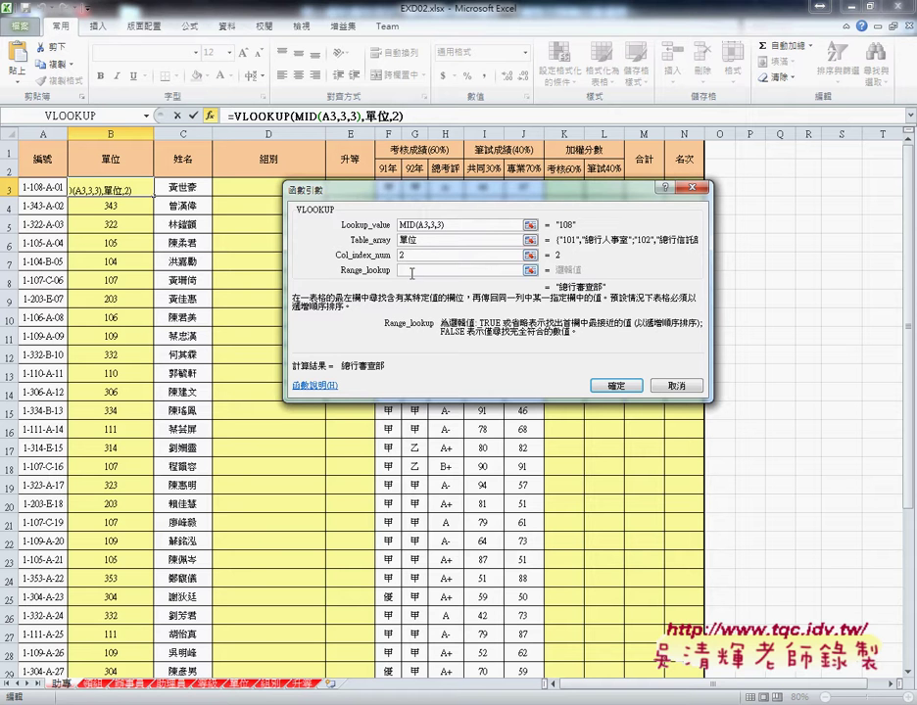
pyautogui.write('0')
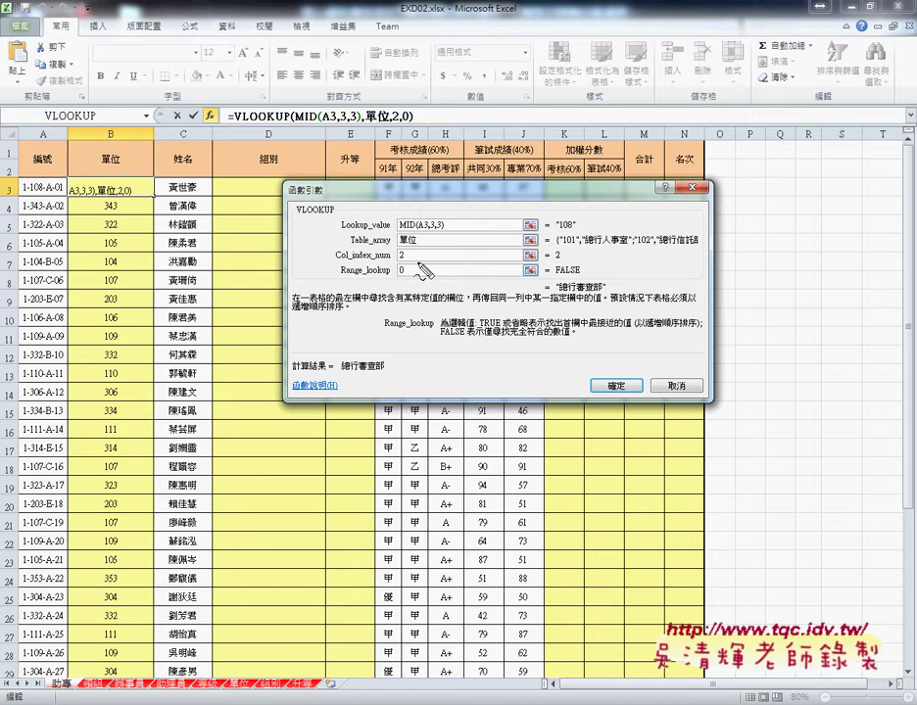
# - Mark up the arguments and result, then confirm so B3 shows 總行審查部
pyautogui.moveTo(557, 291); pyautogui.dragTo(600, 291)
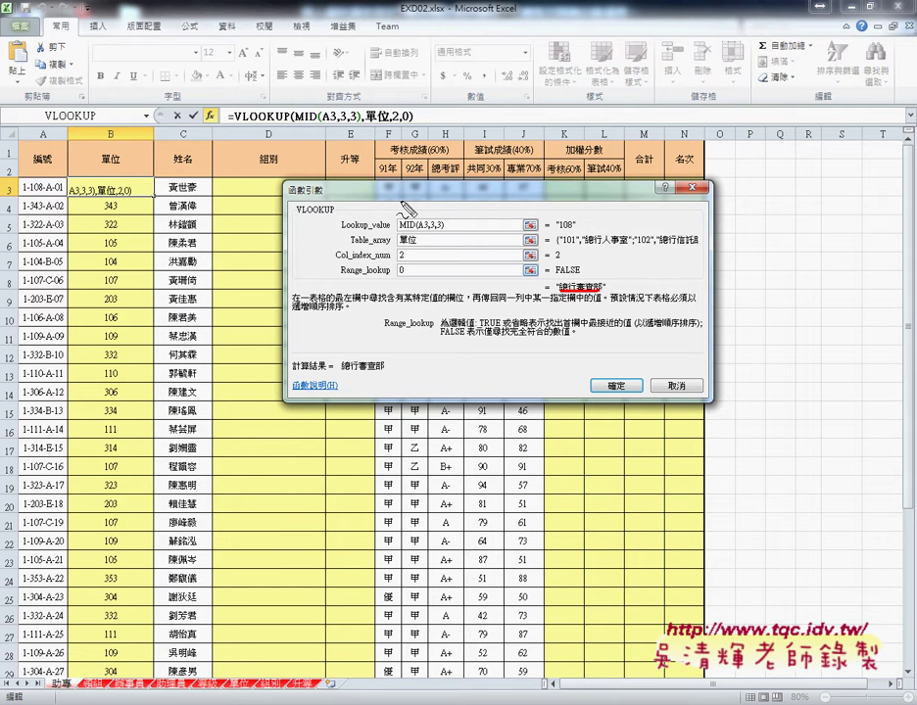
pyautogui.moveTo(399, 233)
pyautogui.mouseDown()
pyautogui.moveTo(449, 233)
pyautogui.moveTo(536, 208)
pyautogui.moveTo(545, 223)
pyautogui.moveTo(417, 244)
pyautogui.mouseUp()
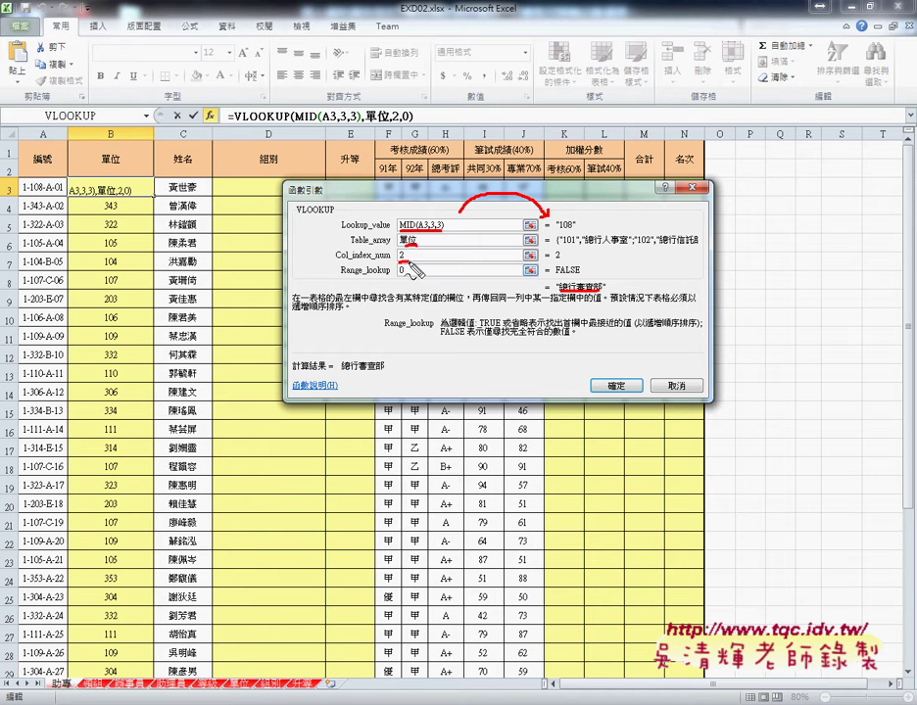
pyautogui.moveTo(398, 261)
pyautogui.mouseDown()
pyautogui.moveTo(407, 262)
pyautogui.moveTo(408, 277)
pyautogui.mouseUp()
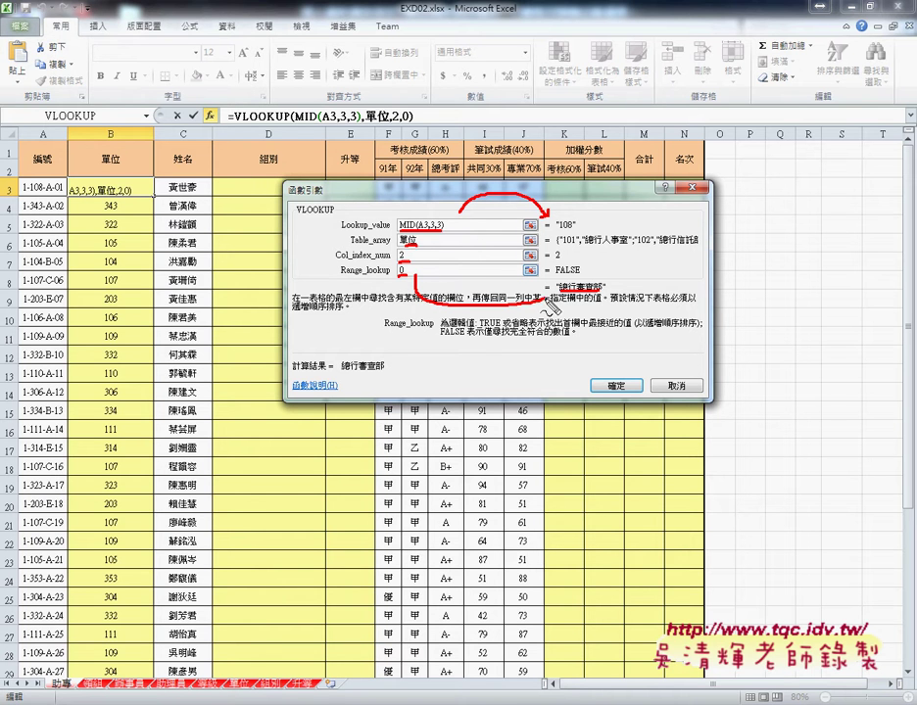
pyautogui.moveTo(402, 282); pyautogui.dragTo(545, 315)
pyautogui.press('Escape')
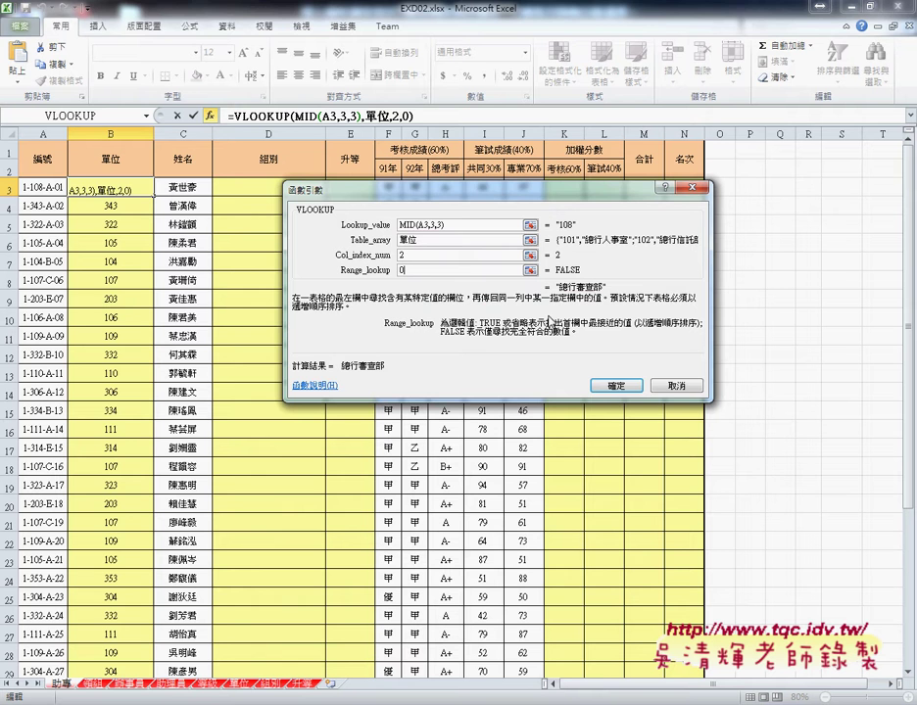
pyautogui.click(631, 388)
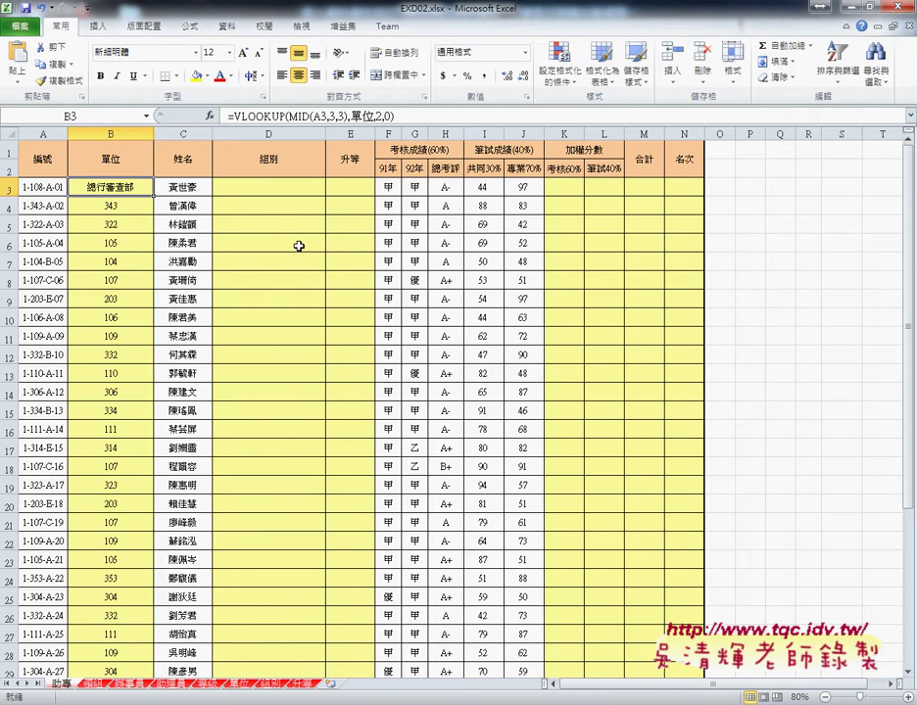
pyautogui.doubleClick(153, 195)
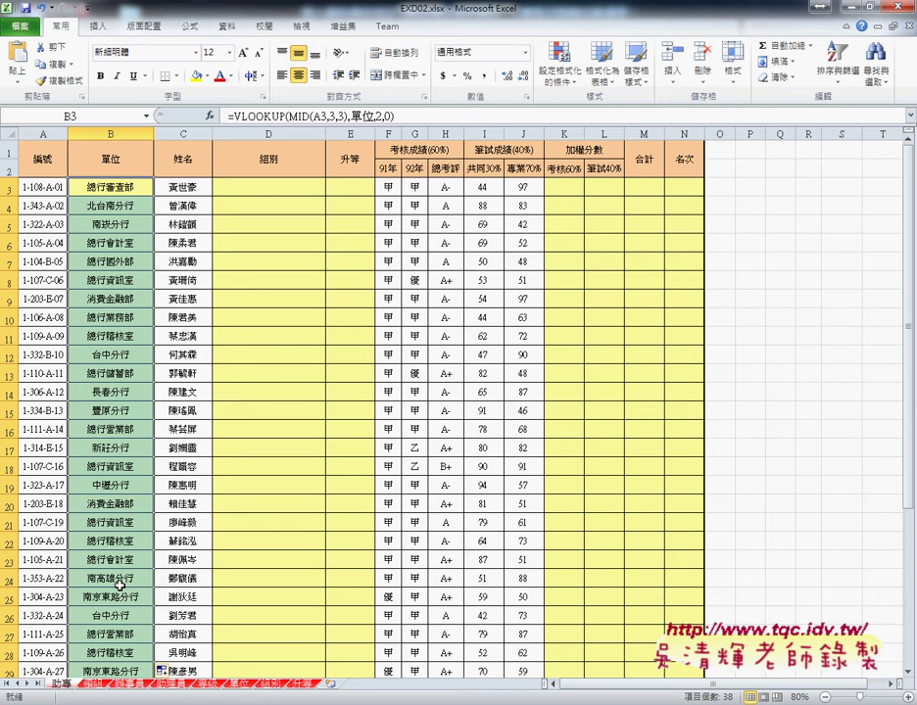
pyautogui.click(71, 188)
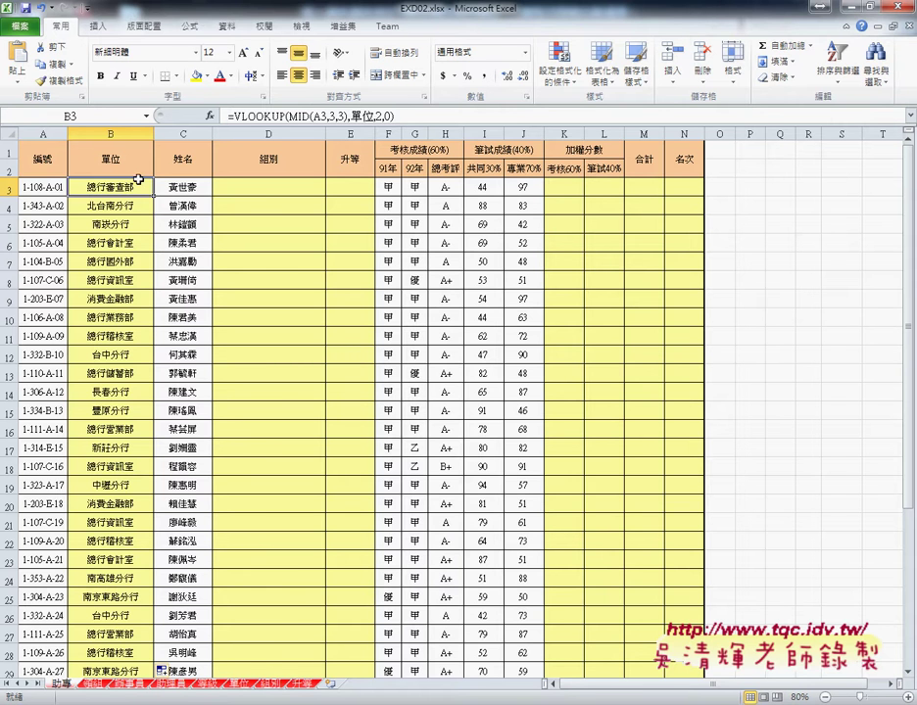
pyautogui.click(277, 187)
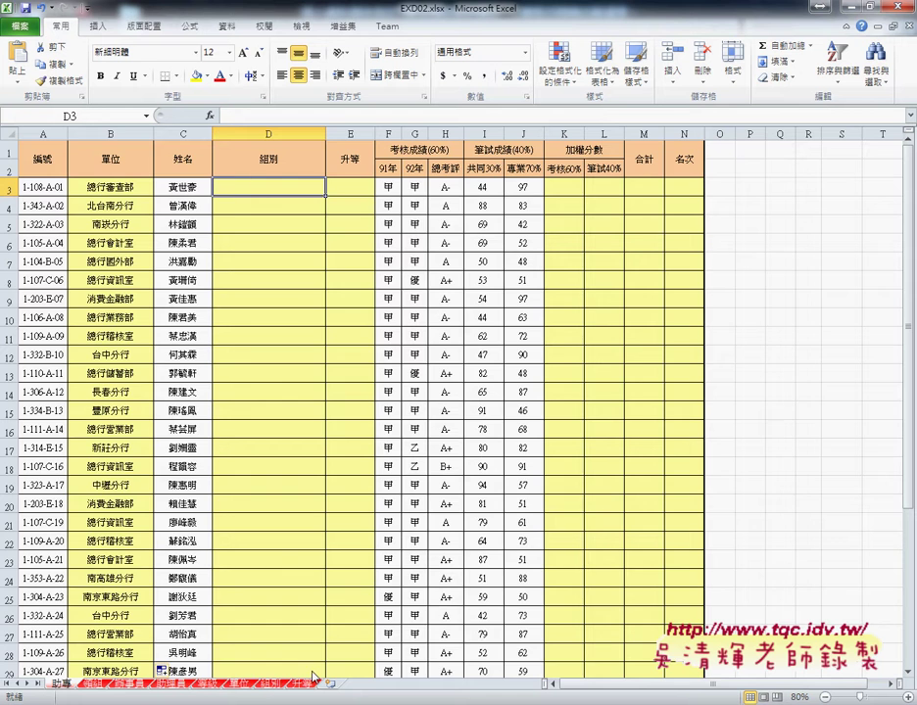
pyautogui.click(270, 683)
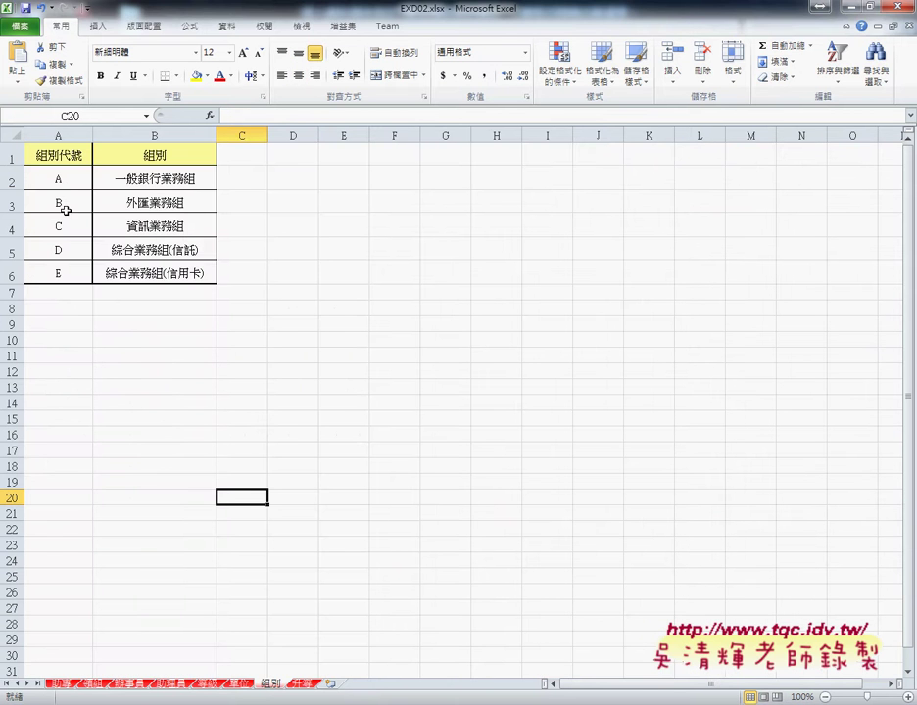
pyautogui.click(62, 683)
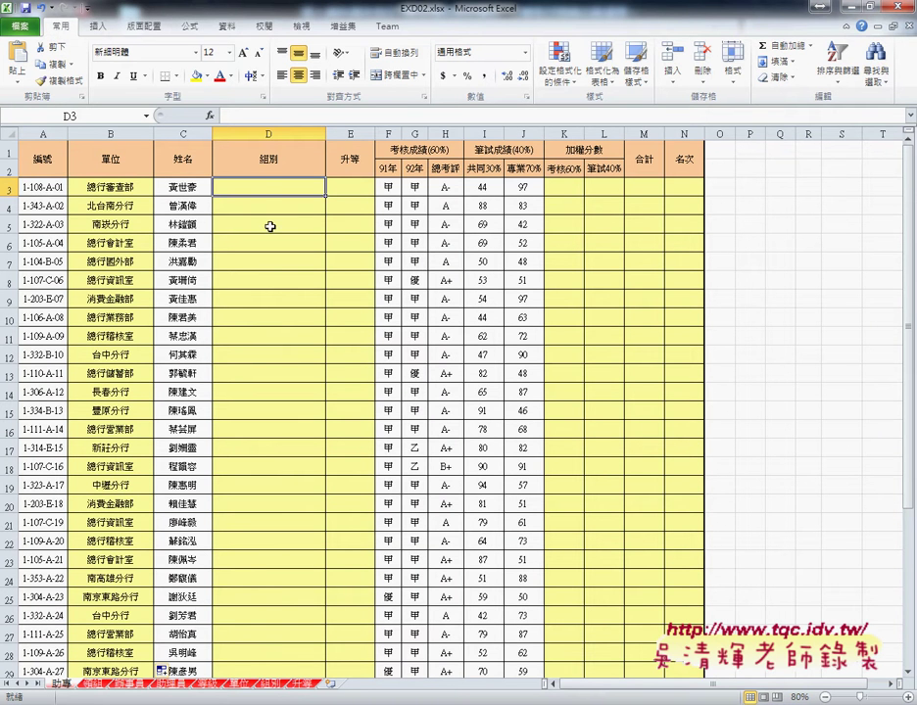
pyautogui.click(270, 683)
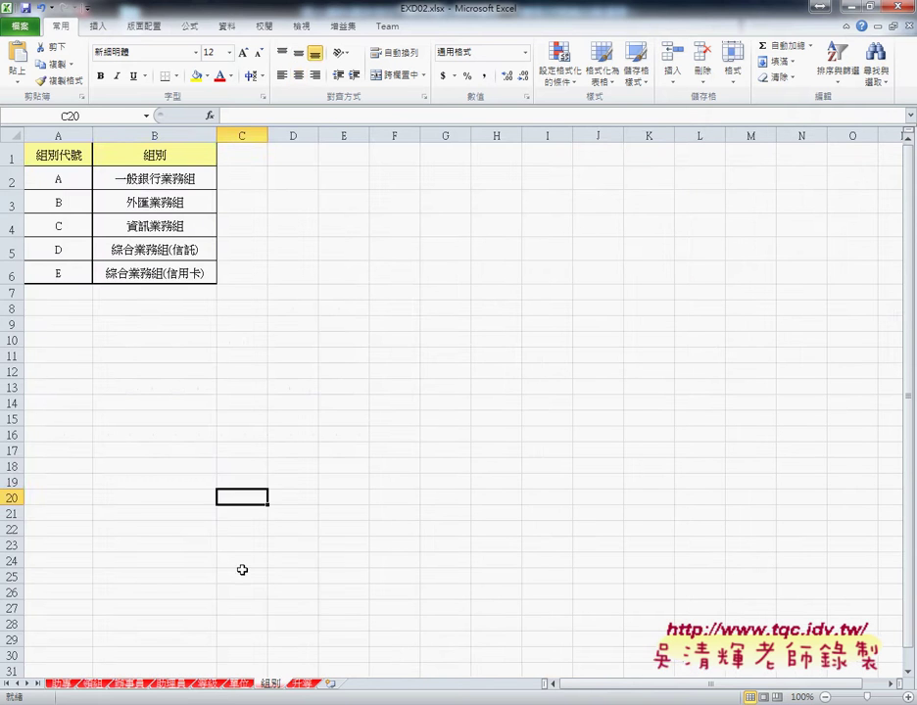
pyautogui.click(149, 181)
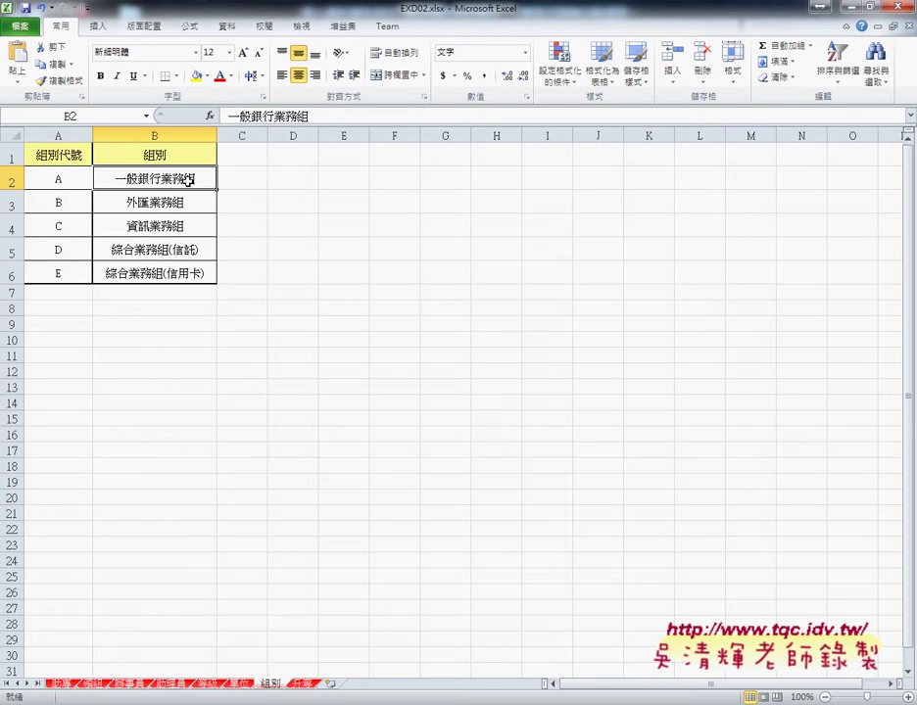
pyautogui.click(59, 684)
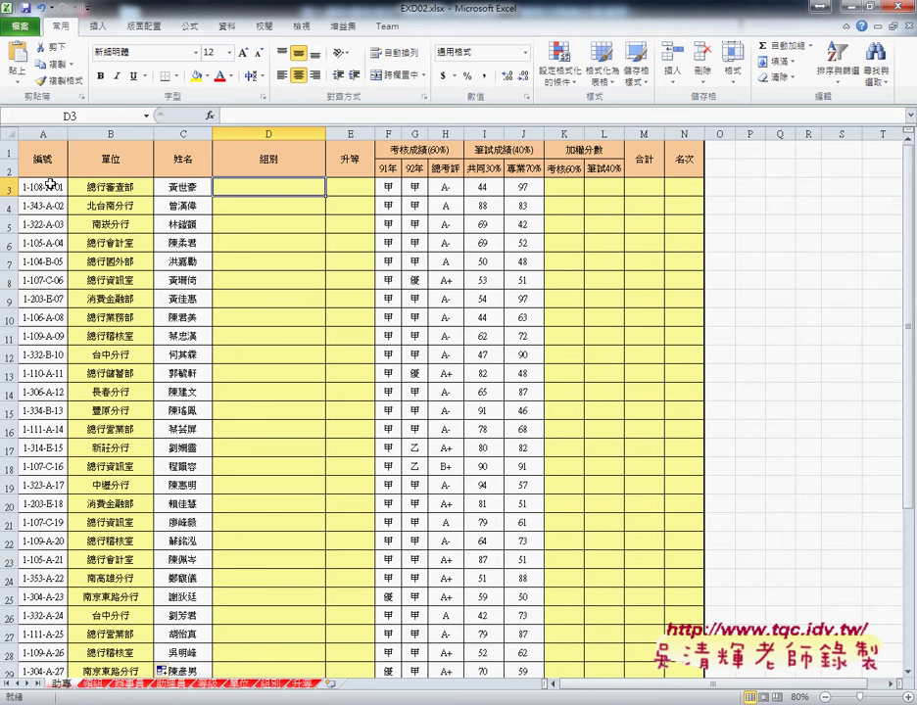
pyautogui.click(273, 684)
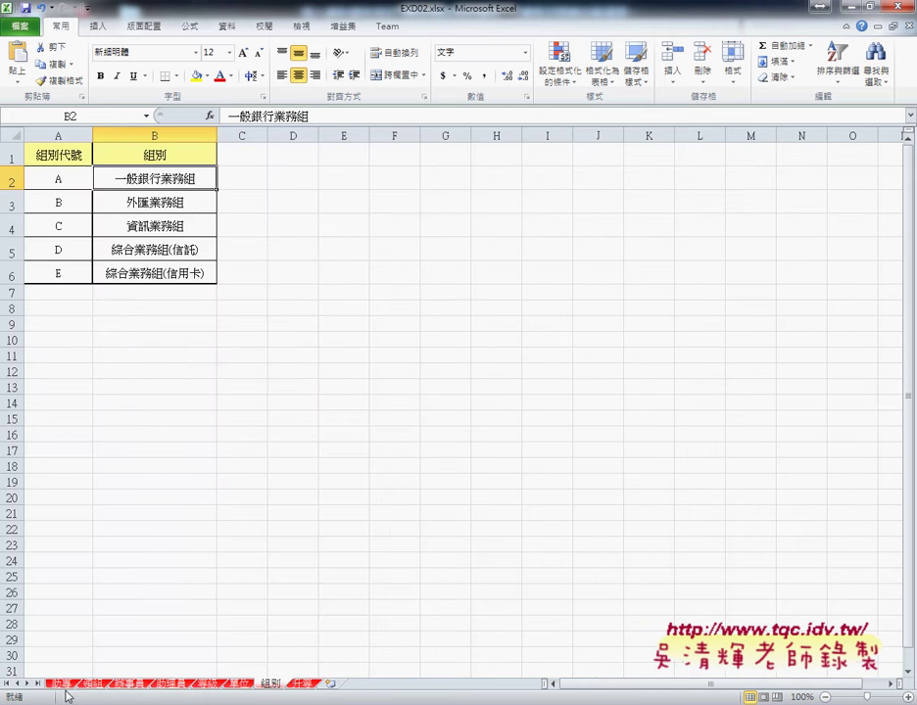
pyautogui.click(61, 684)
pyautogui.click(102, 188)
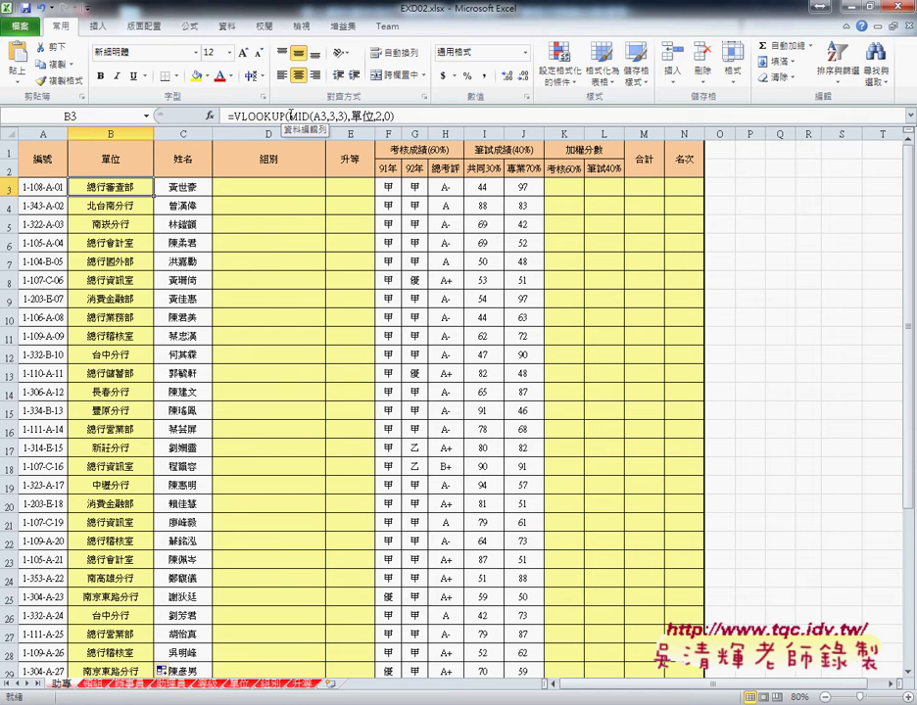
# - Review B3's VLOOKUP formula, keep it unchanged, and select cell D3 under 組別
pyautogui.doubleClick(292, 116)
pyautogui.doubleClick(298, 117)
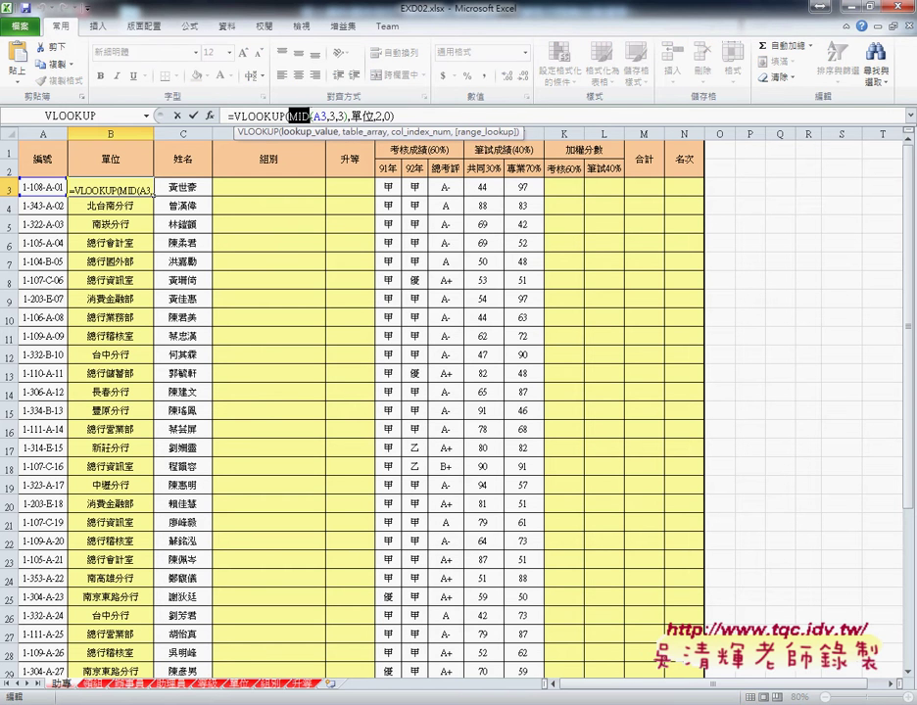
pyautogui.moveTo(233, 116); pyautogui.dragTo(280, 116)
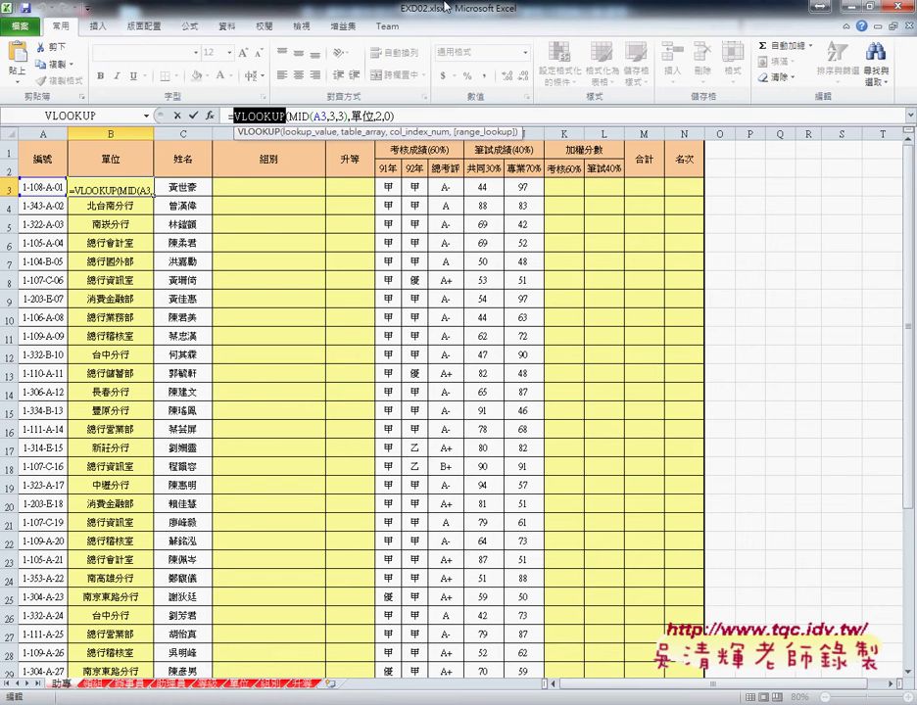
pyautogui.hotkey('ctrl', 'Return')
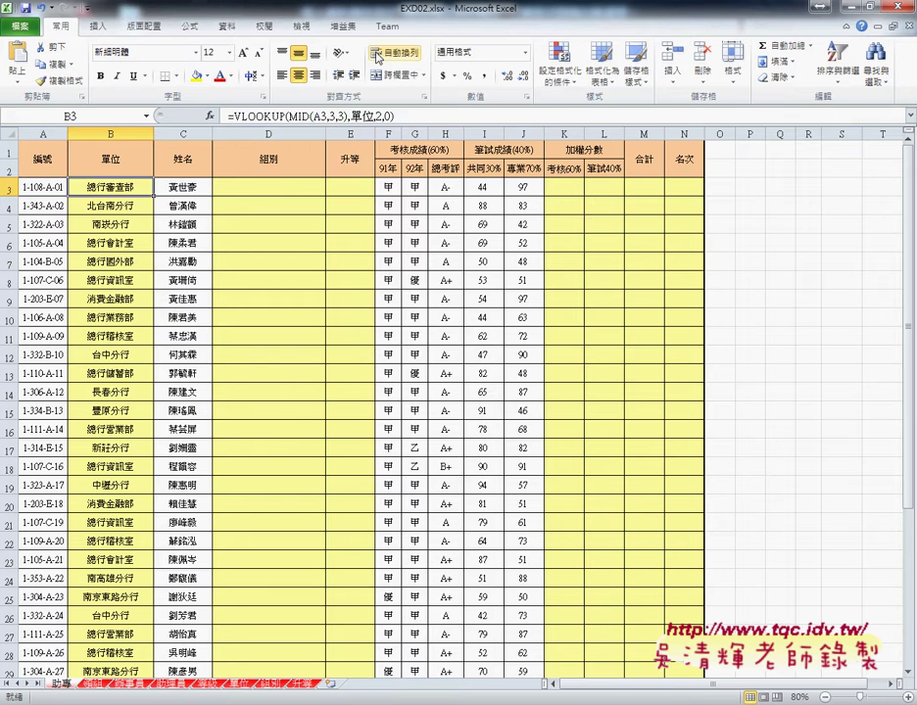
pyautogui.click(280, 188)
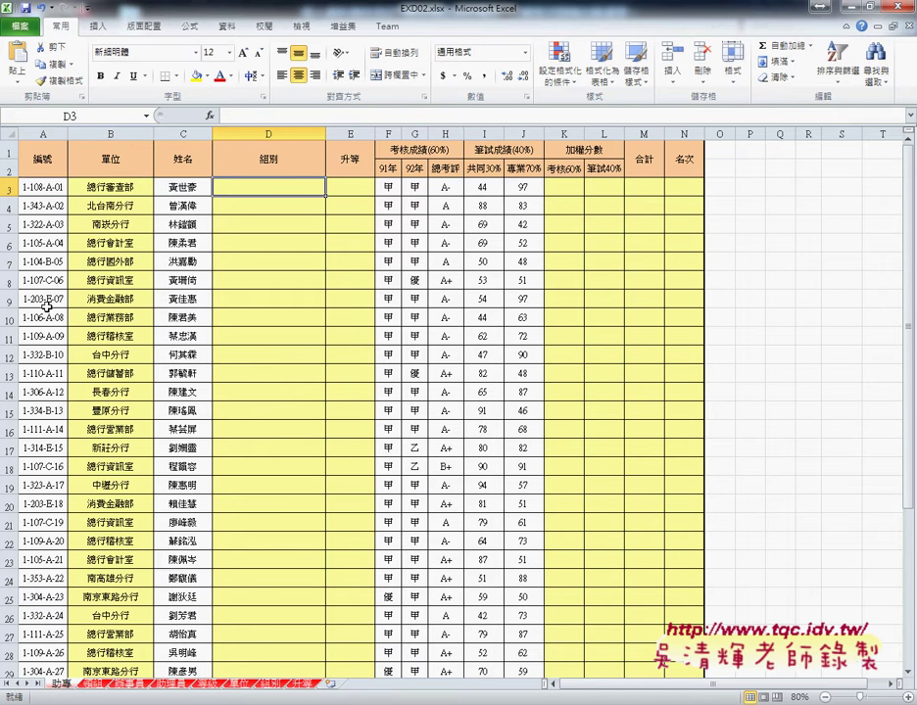
# - Insert the MID function into D3 from the 文字 (Text) category
pyautogui.click(210, 116)
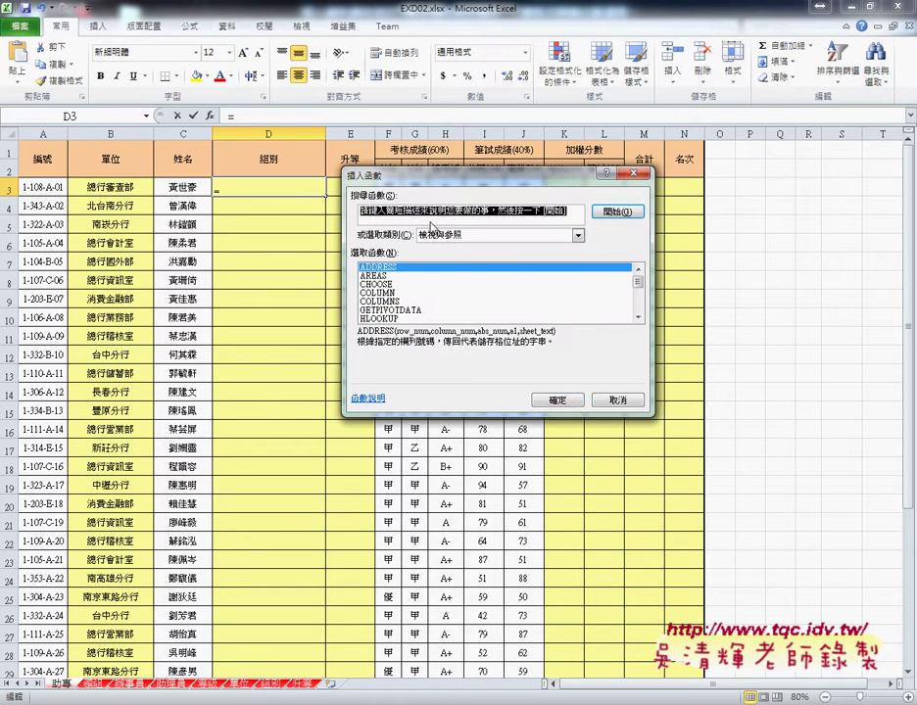
pyautogui.click(521, 237)
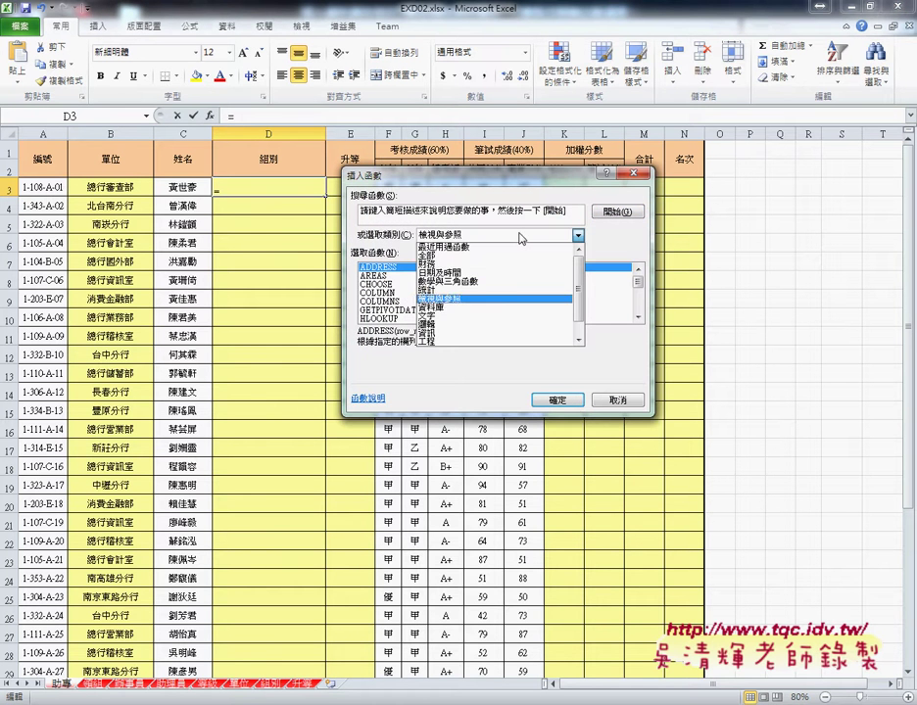
pyautogui.click(493, 316)
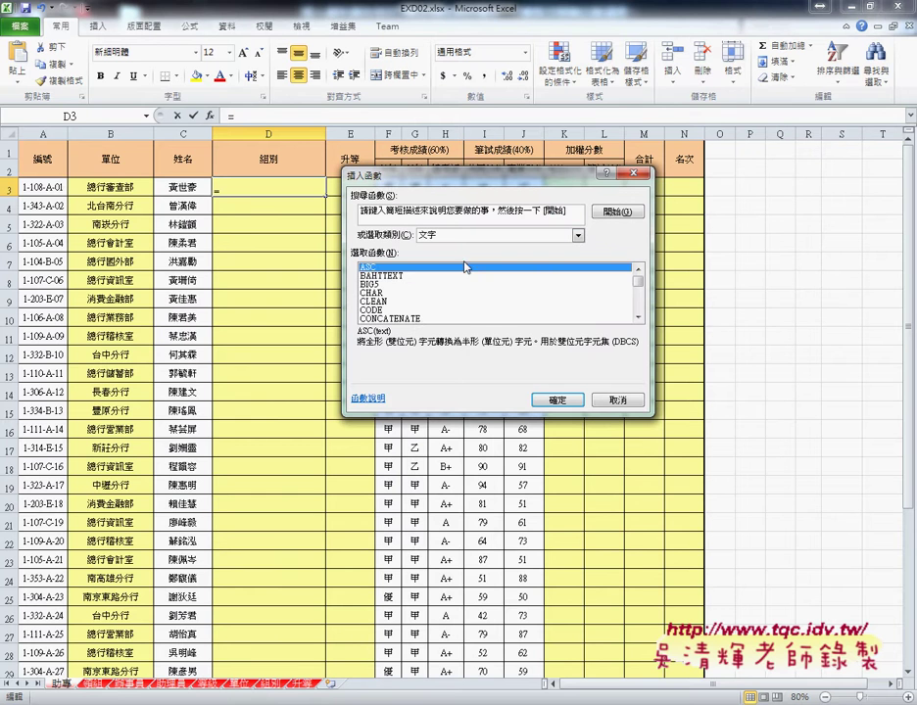
pyautogui.click(637, 318)
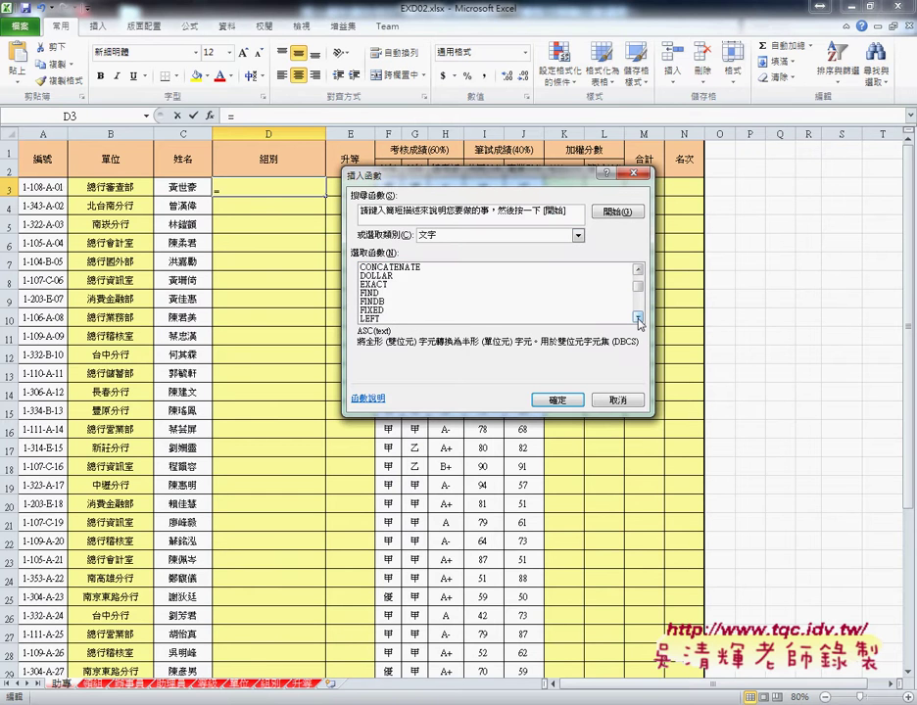
pyautogui.click(637, 319)
pyautogui.click(638, 318)
pyautogui.click(638, 318)
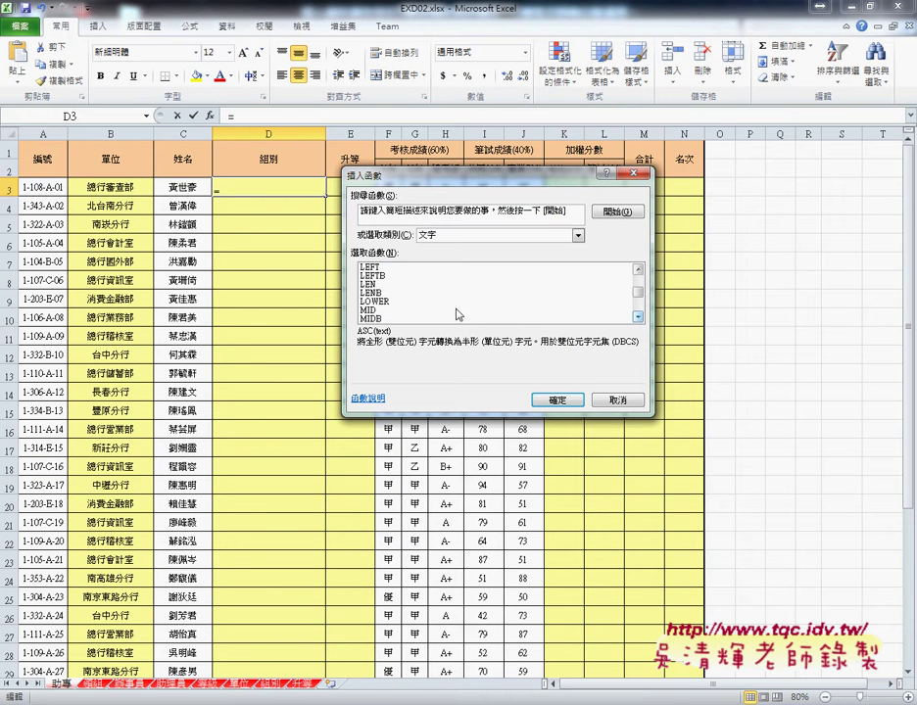
pyautogui.click(368, 309)
pyautogui.click(556, 400)
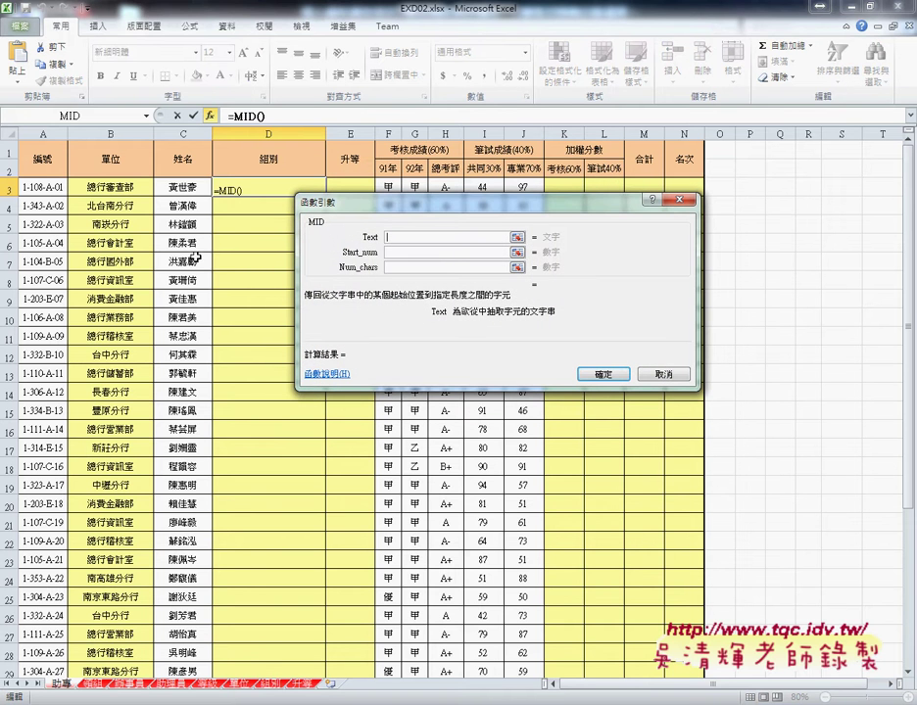
# - Set MID's arguments to Text A3, Start_num 7, Num_chars 1 so D3 shows A
pyautogui.click(40, 187)
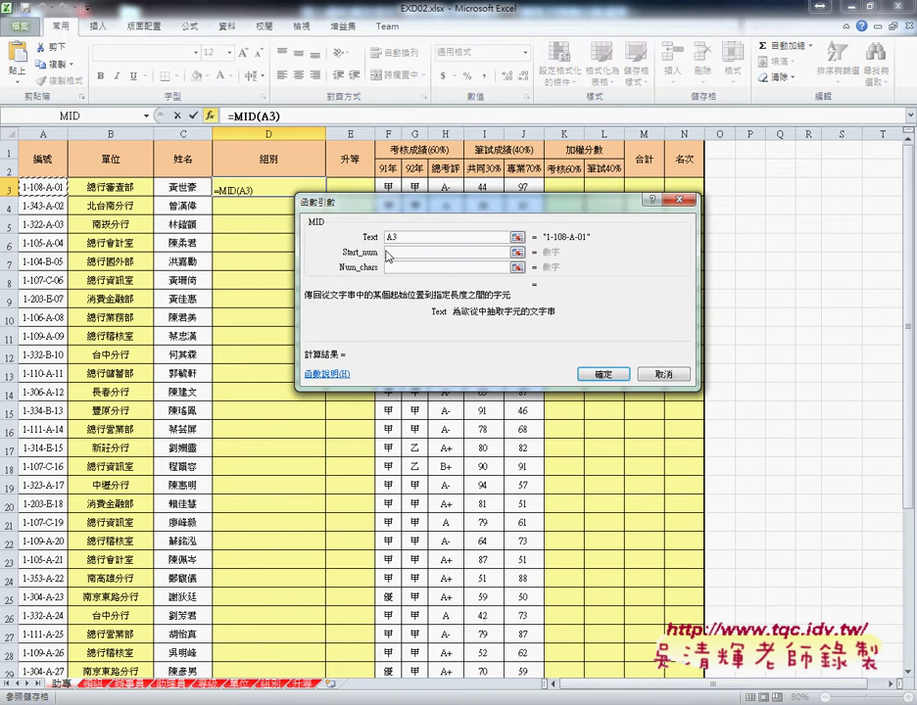
pyautogui.click(408, 252)
pyautogui.write('7')
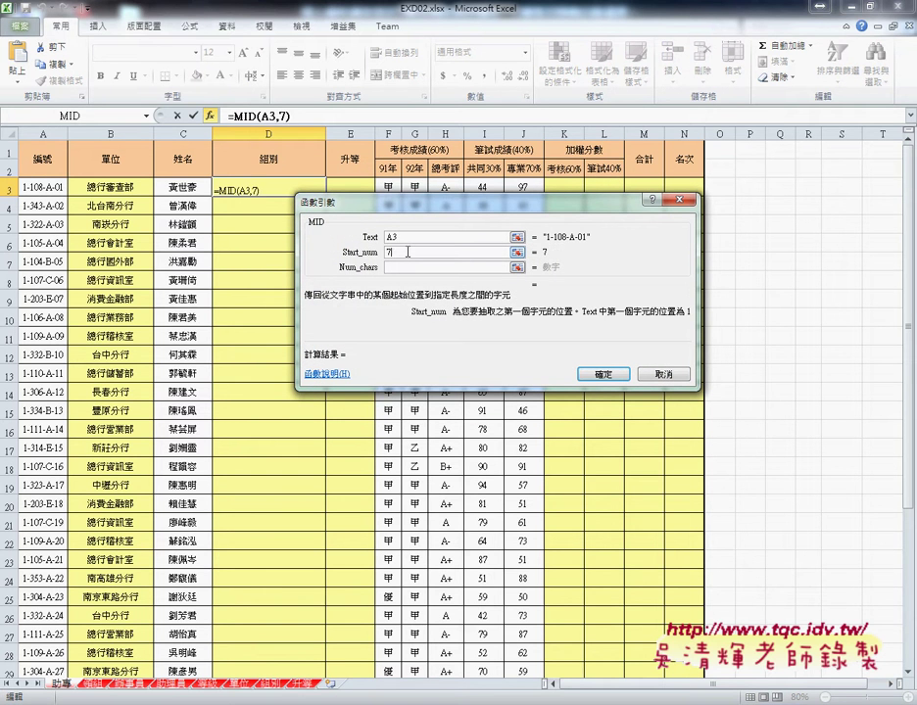
pyautogui.click(408, 266)
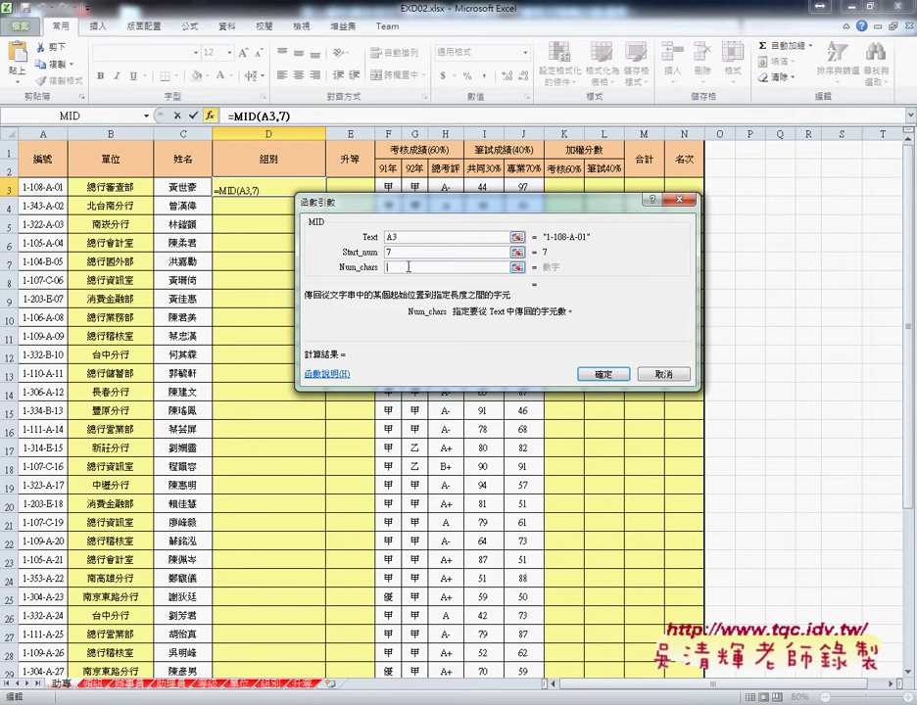
pyautogui.write('1')
pyautogui.moveTo(555, 294)
pyautogui.mouseDown()
pyautogui.moveTo(551, 270)
pyautogui.moveTo(578, 238)
pyautogui.moveTo(592, 239)
pyautogui.mouseUp()
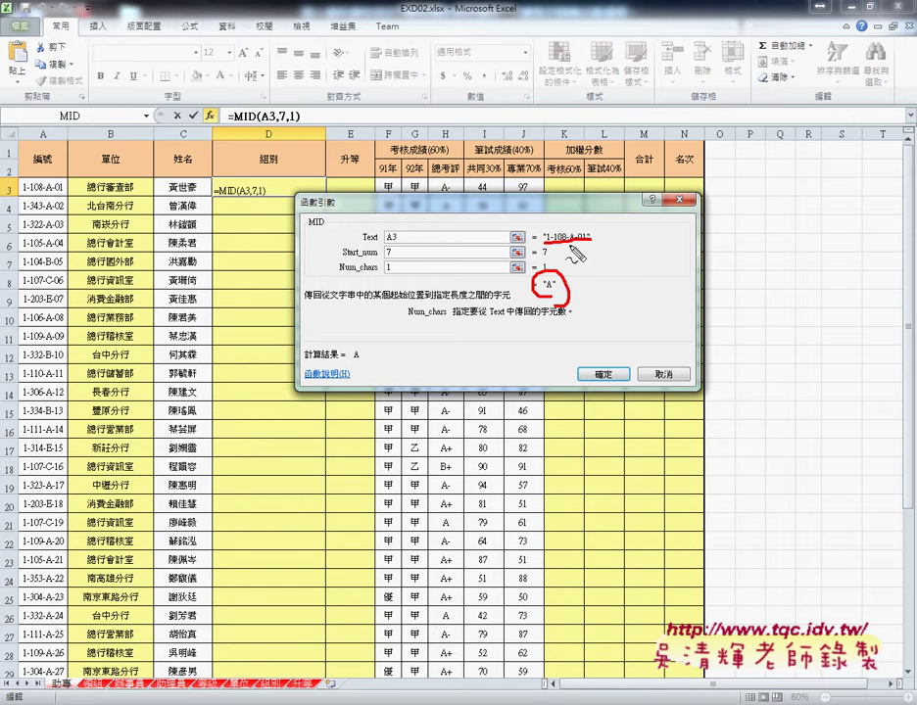
pyautogui.moveTo(540, 258); pyautogui.dragTo(547, 258)
pyautogui.press('Escape')
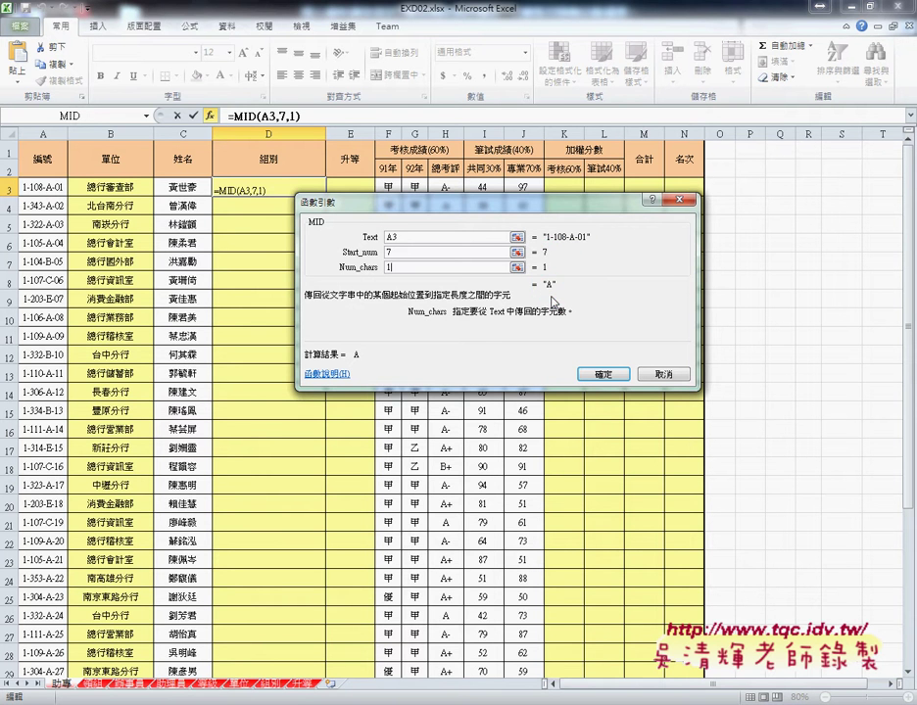
pyautogui.click(595, 374)
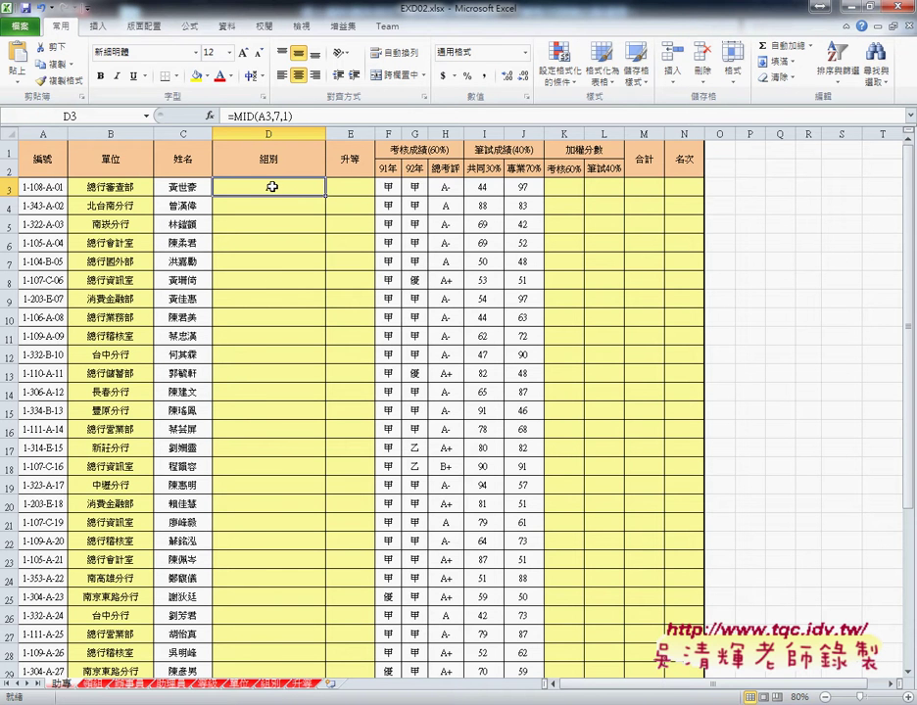
# - Point out the group codes A–E and their names on the 組別 sheet, then return to 助事
pyautogui.click(270, 683)
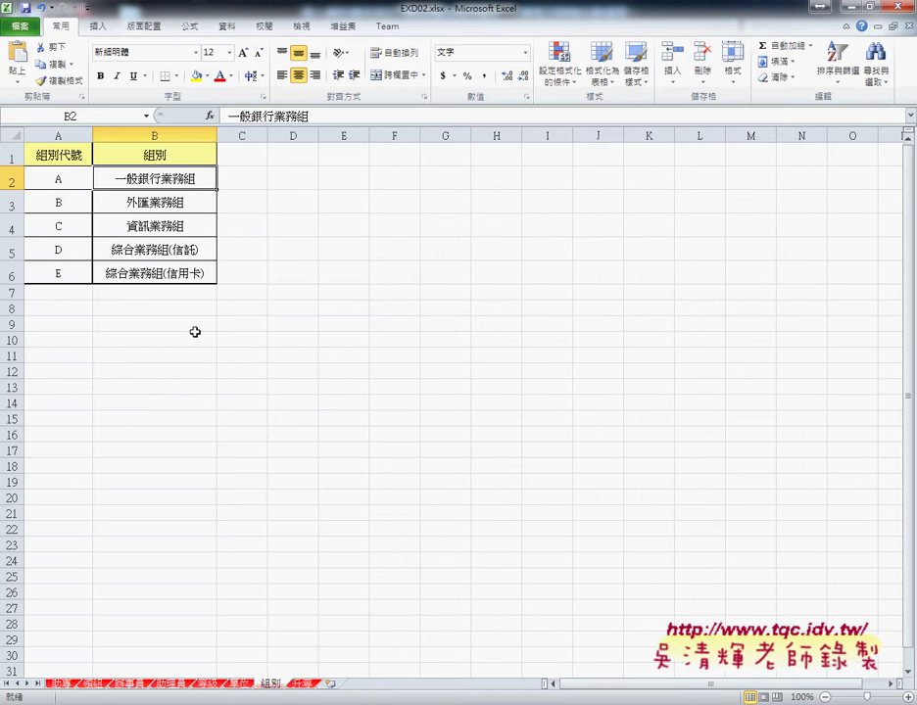
pyautogui.moveTo(189, 174); pyautogui.dragTo(162, 273)
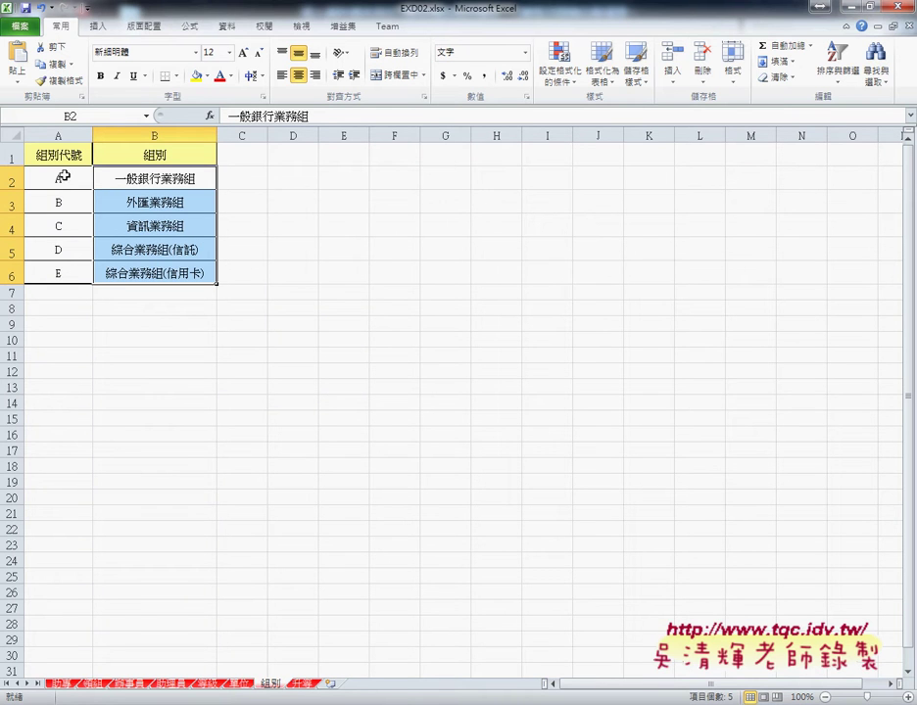
pyautogui.moveTo(63, 177); pyautogui.dragTo(72, 271)
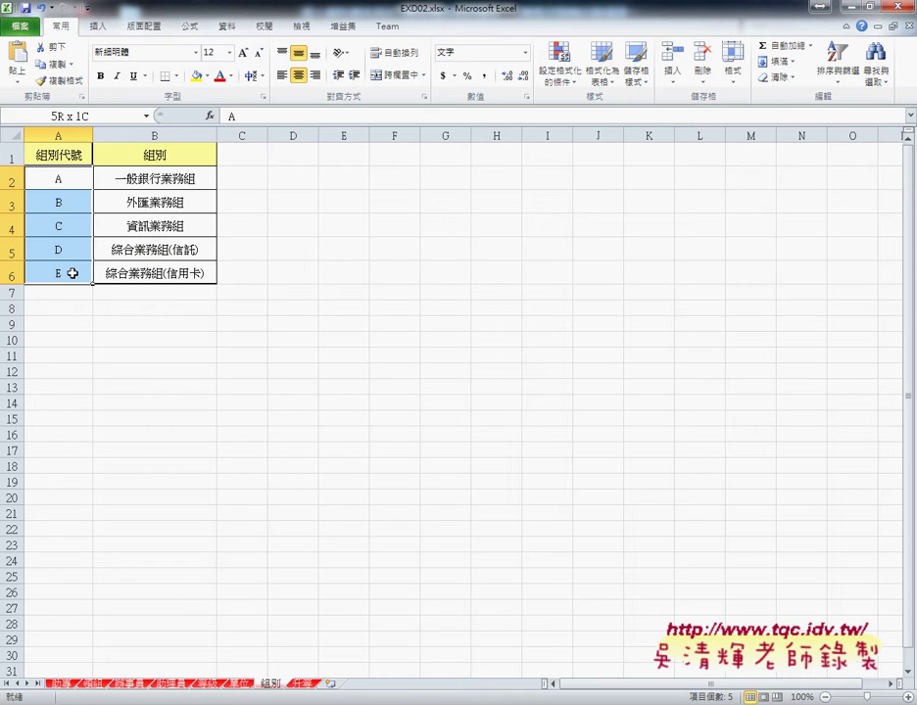
pyautogui.moveTo(147, 179); pyautogui.dragTo(154, 277)
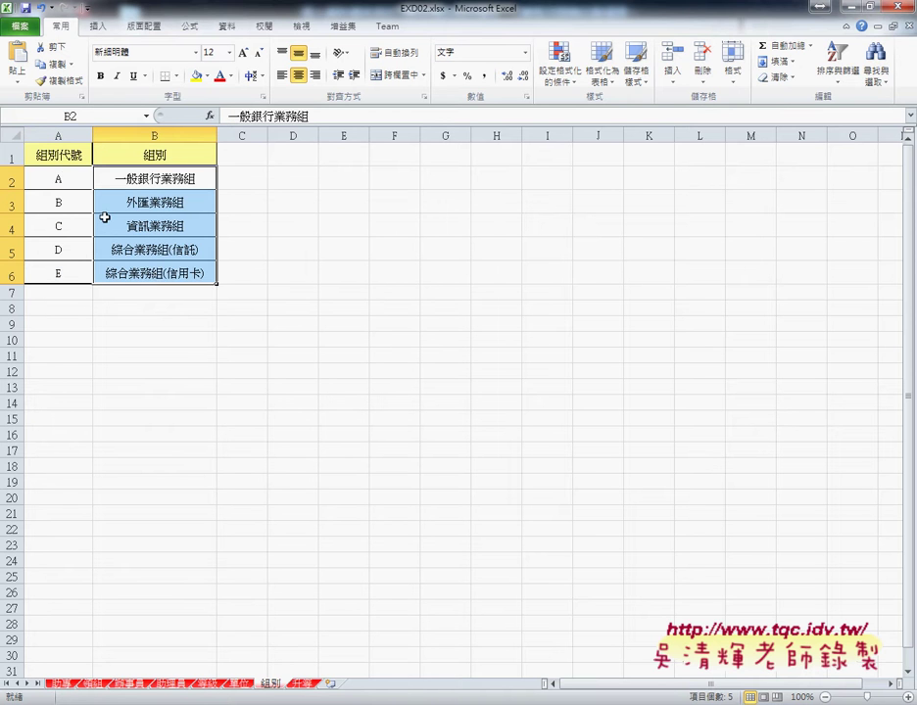
pyautogui.moveTo(62, 182); pyautogui.dragTo(68, 270)
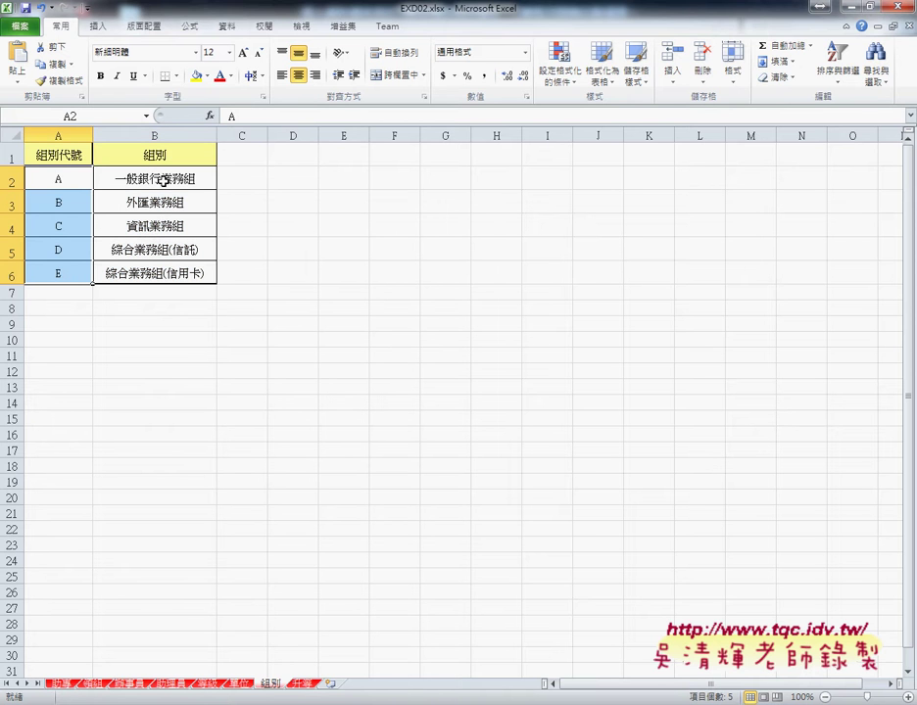
pyautogui.moveTo(163, 180); pyautogui.dragTo(162, 271)
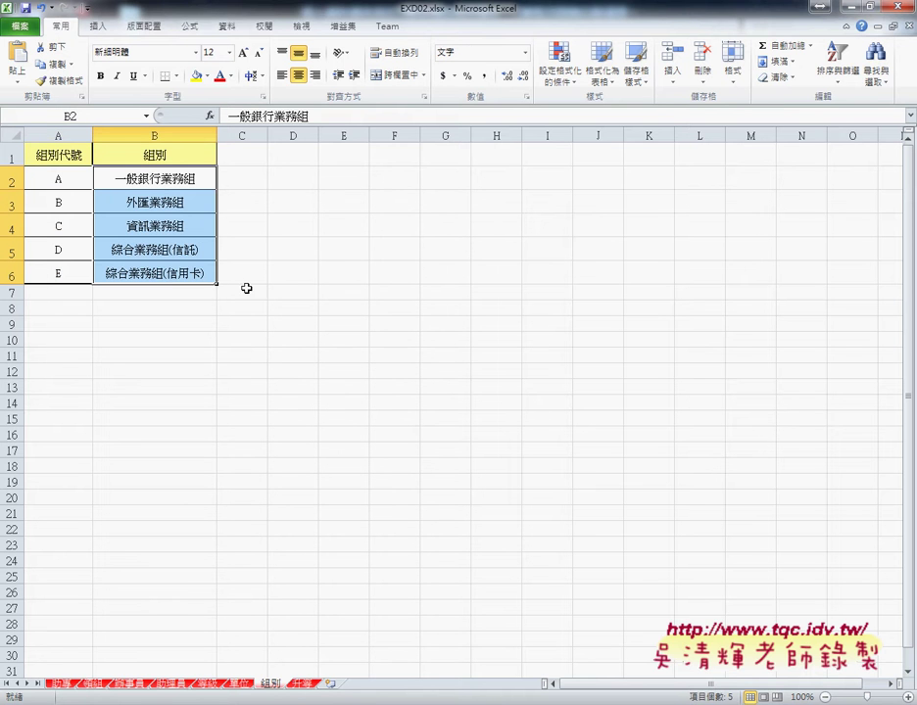
pyautogui.moveTo(58, 155)
pyautogui.mouseDown()
pyautogui.moveTo(282, 266)
pyautogui.moveTo(389, 267)
pyautogui.mouseUp()
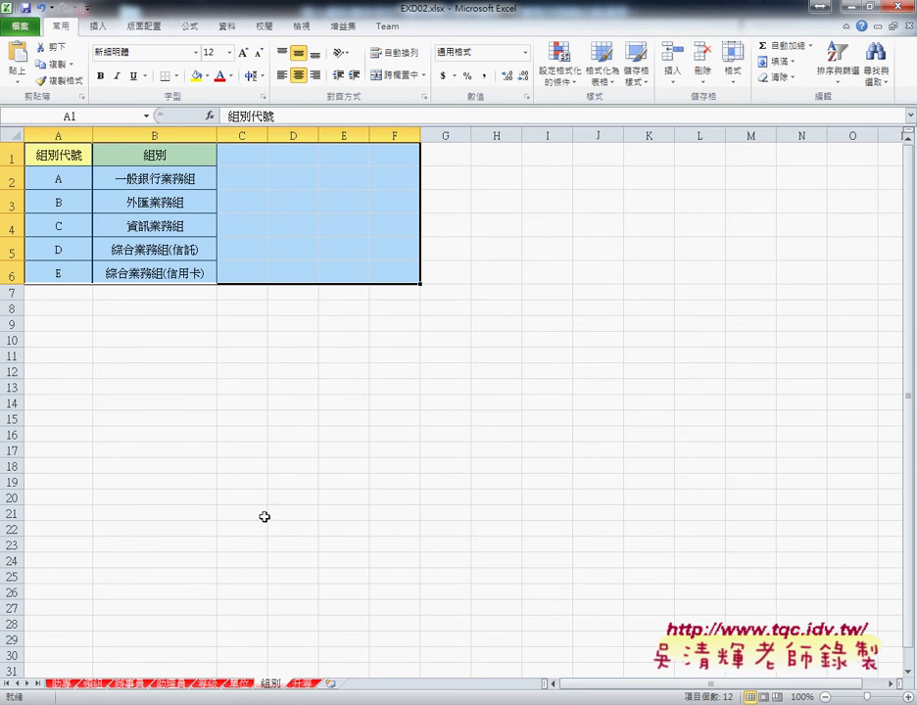
pyautogui.click(61, 684)
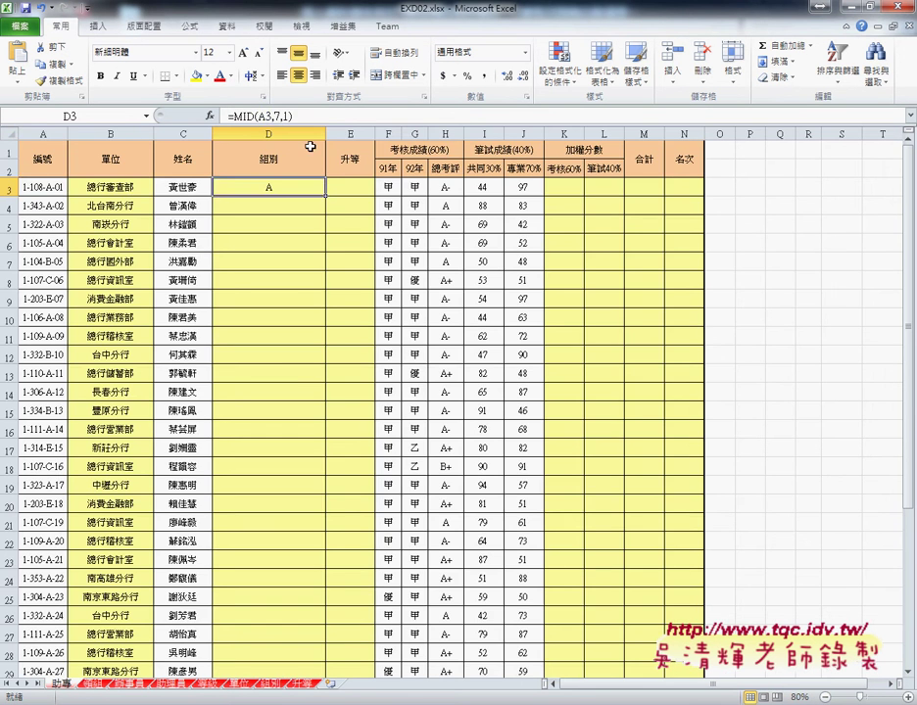
# - Cut MID(A3,7,1) out of D3's formula to the clipboard
pyautogui.moveTo(294, 115); pyautogui.dragTo(235, 116)
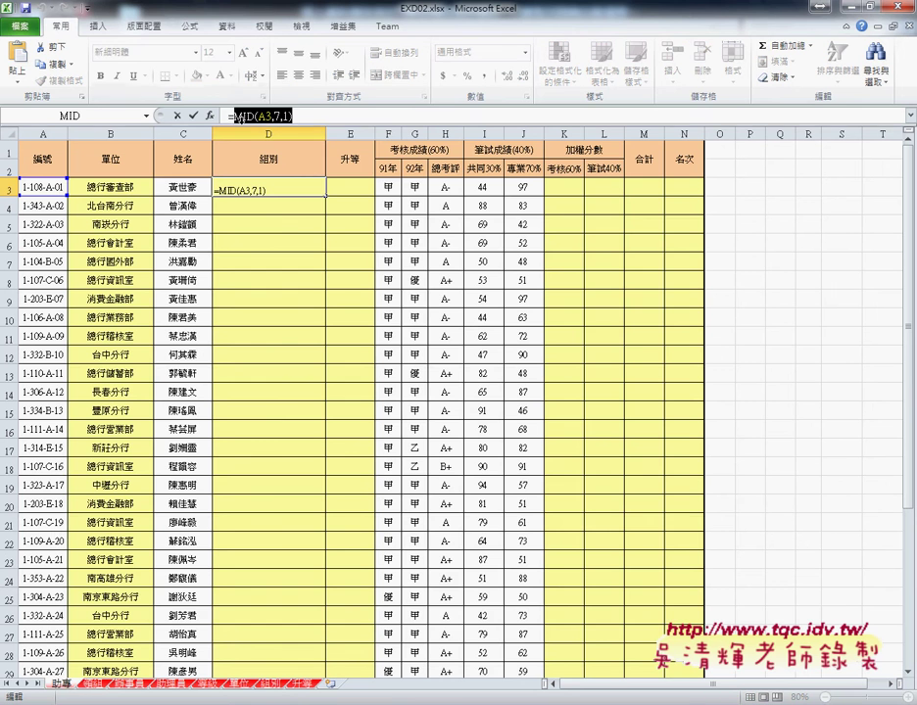
pyautogui.rightClick(267, 118)
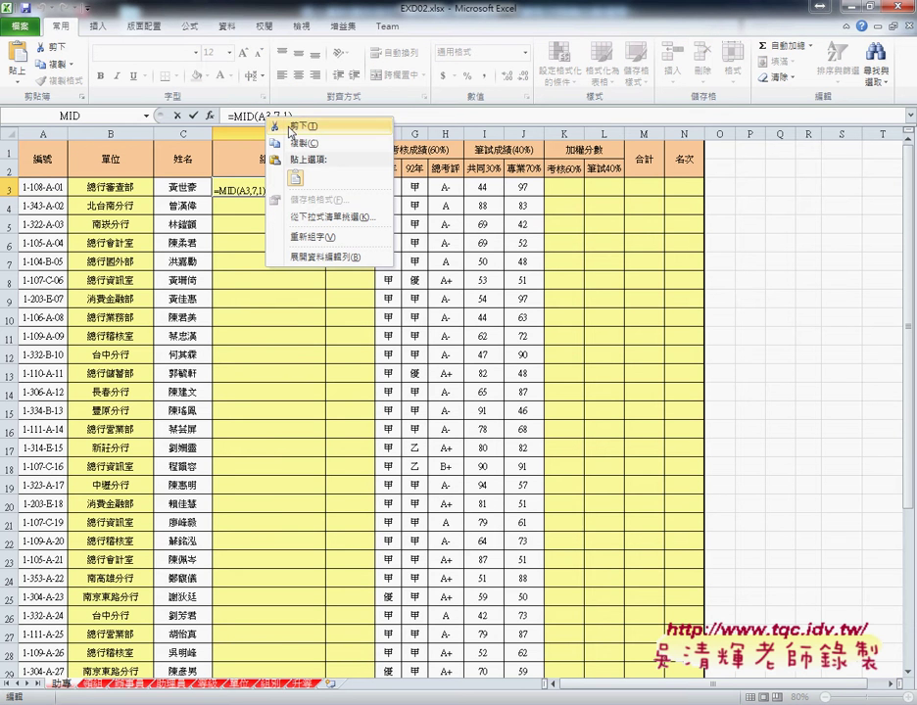
pyautogui.click(290, 126)
# - Insert VLOOKUP into D3 from the Lookup & Reference category
pyautogui.click(212, 117)
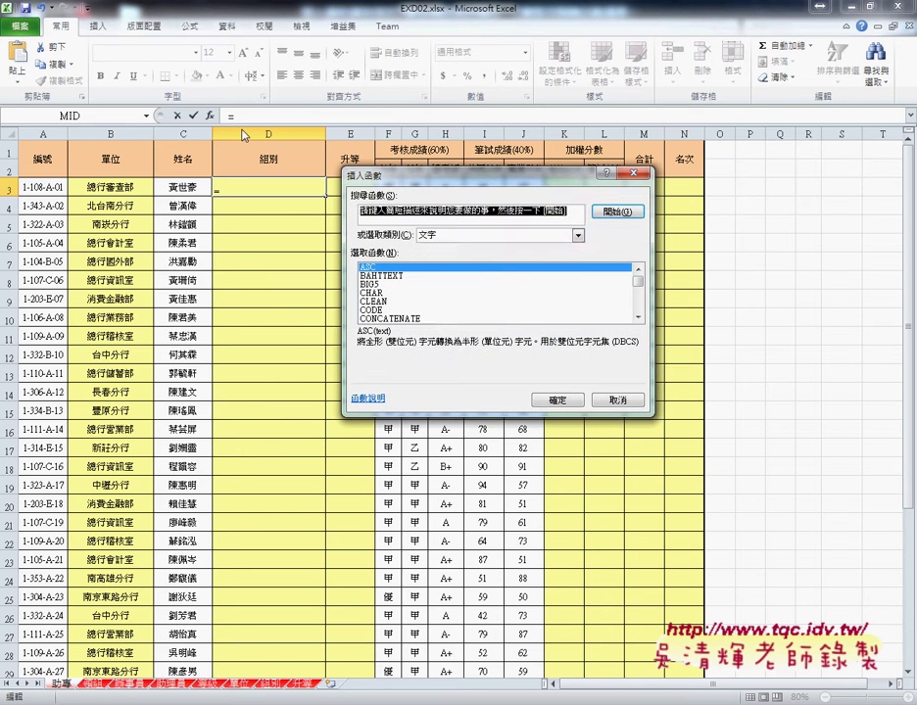
pyautogui.click(501, 237)
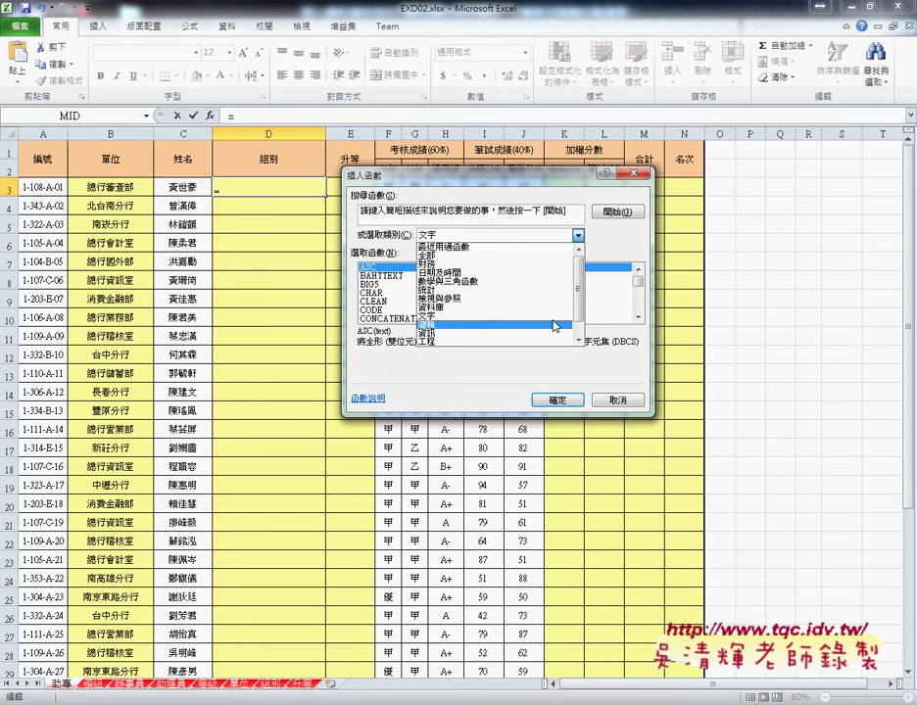
pyautogui.click(464, 299)
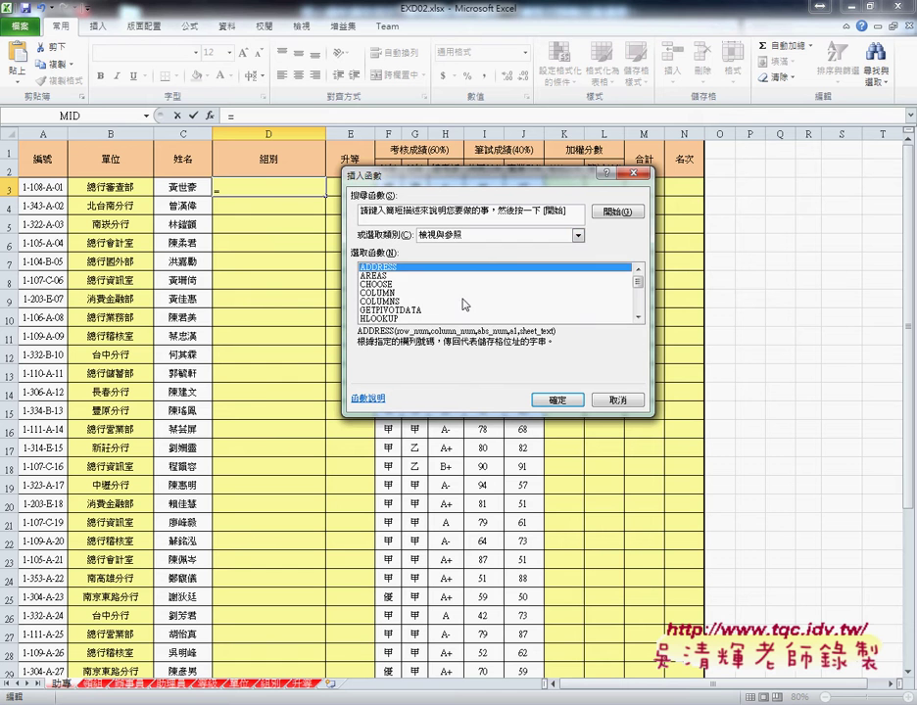
pyautogui.moveTo(638, 282); pyautogui.dragTo(638, 307)
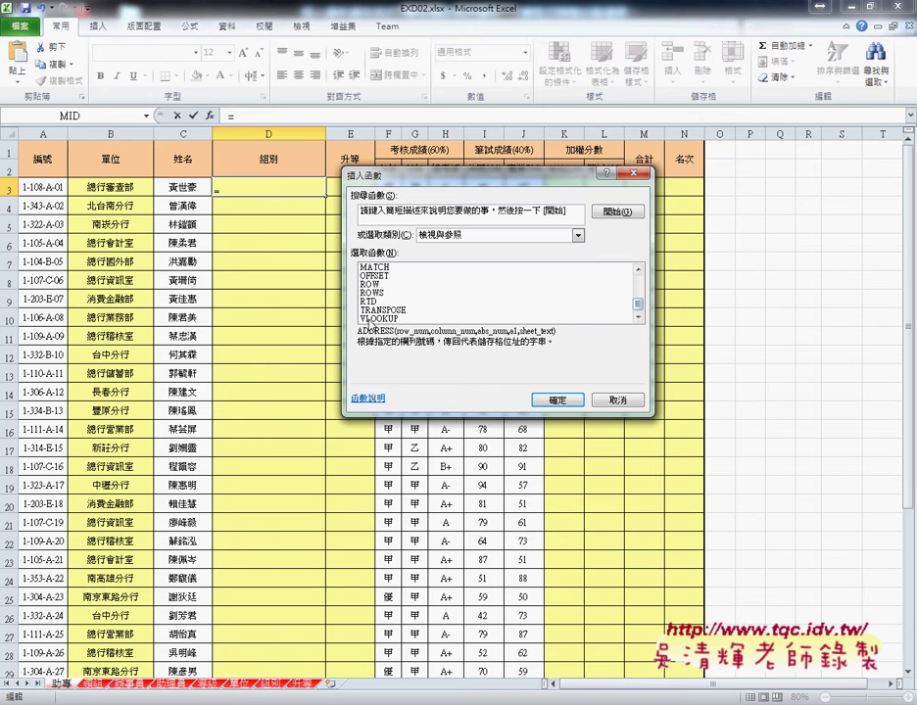
pyautogui.click(376, 318)
pyautogui.click(556, 400)
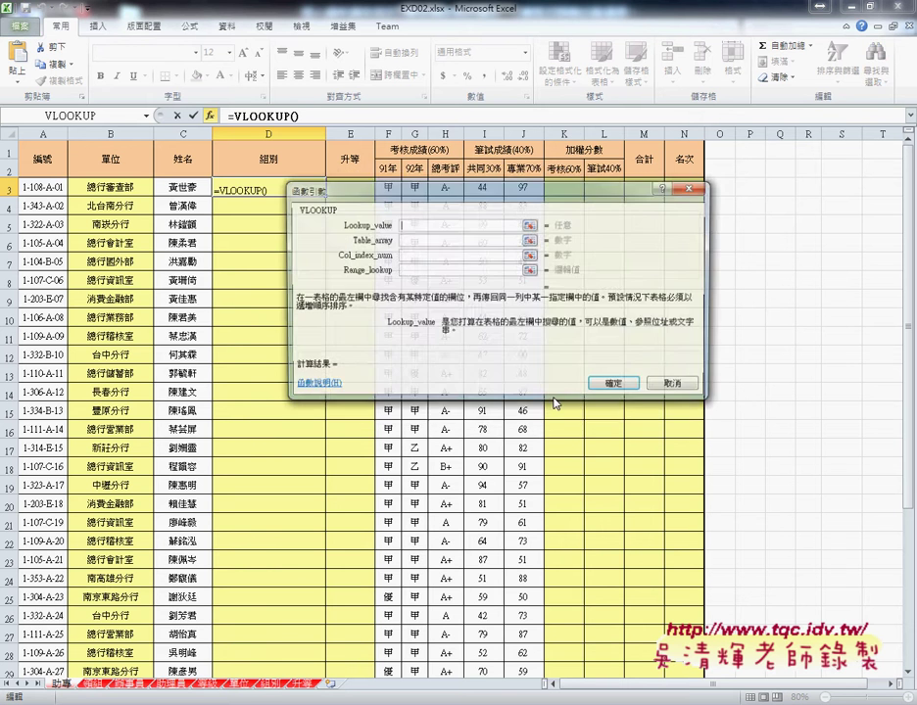
# - Paste MID(A3,7,1) as the lookup value and choose the 組別 name as the table array
pyautogui.rightClick(448, 227)
pyautogui.click(469, 271)
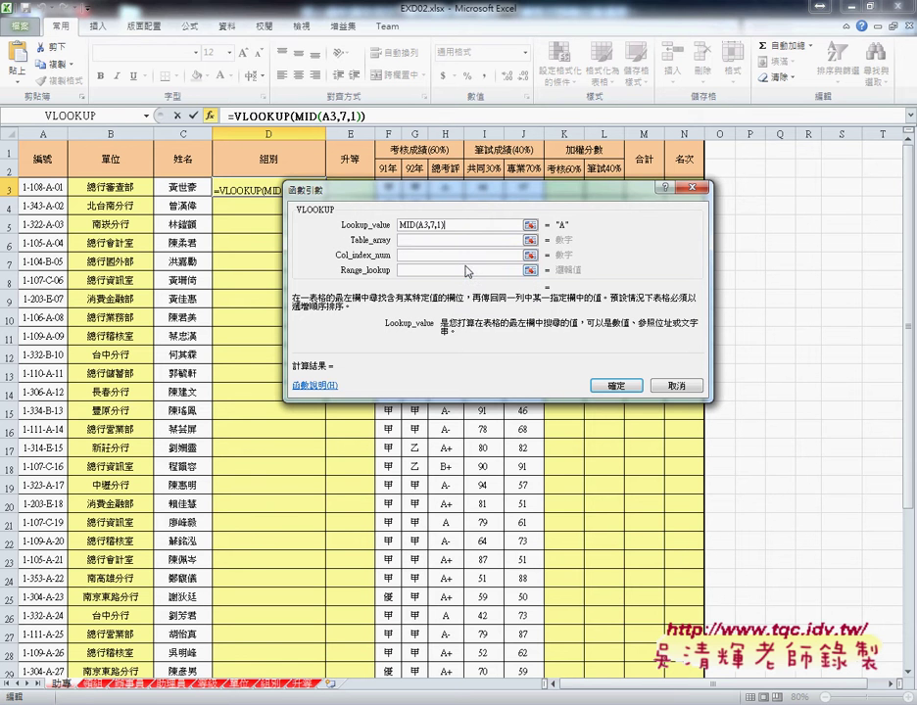
pyautogui.moveTo(564, 229); pyautogui.dragTo(674, 229)
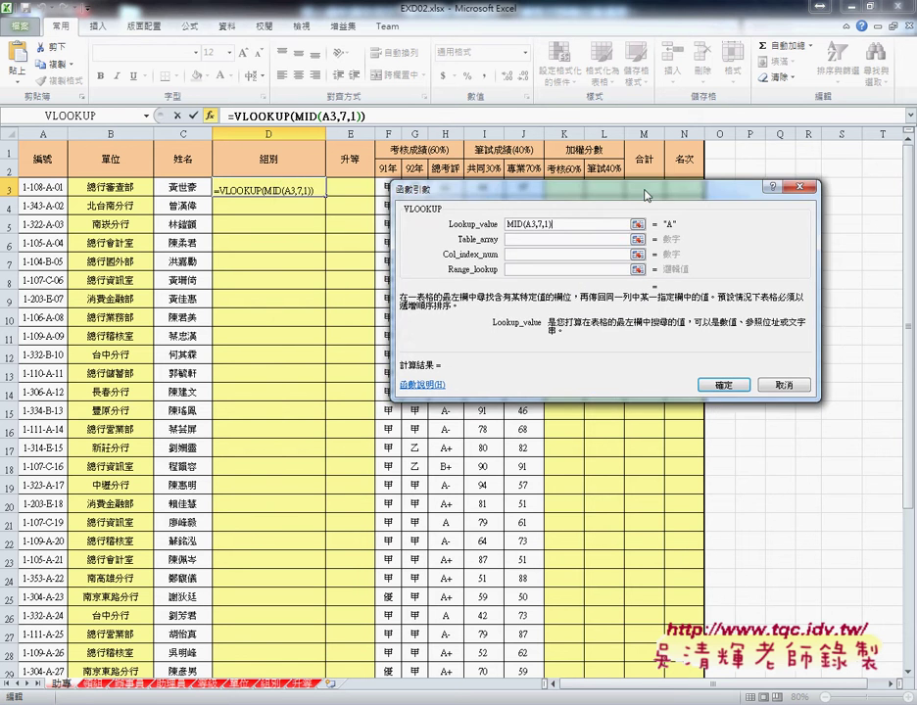
pyautogui.click(540, 239)
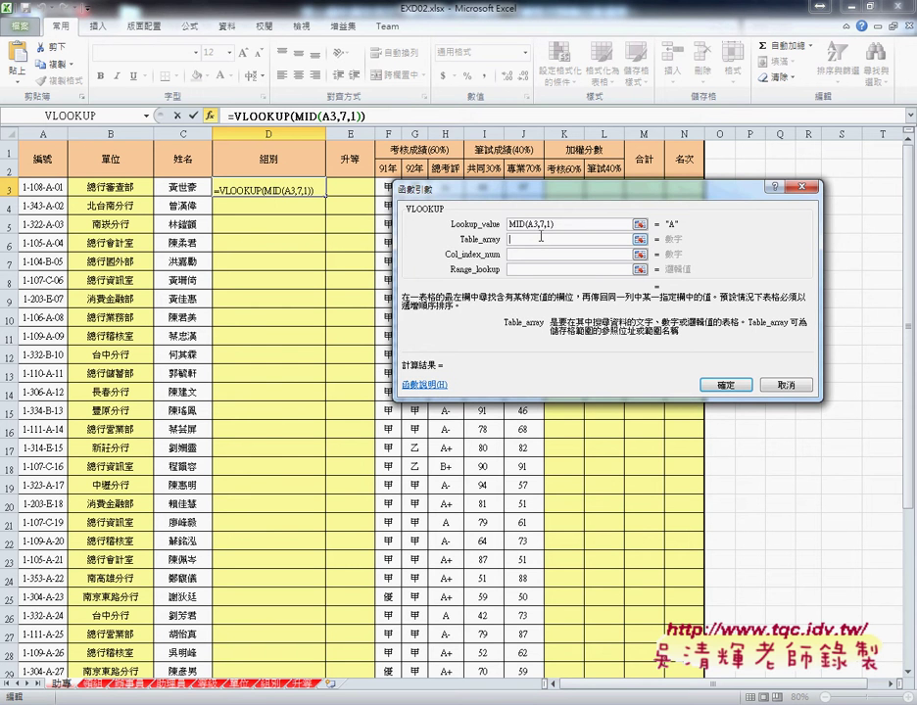
pyautogui.press('F3')
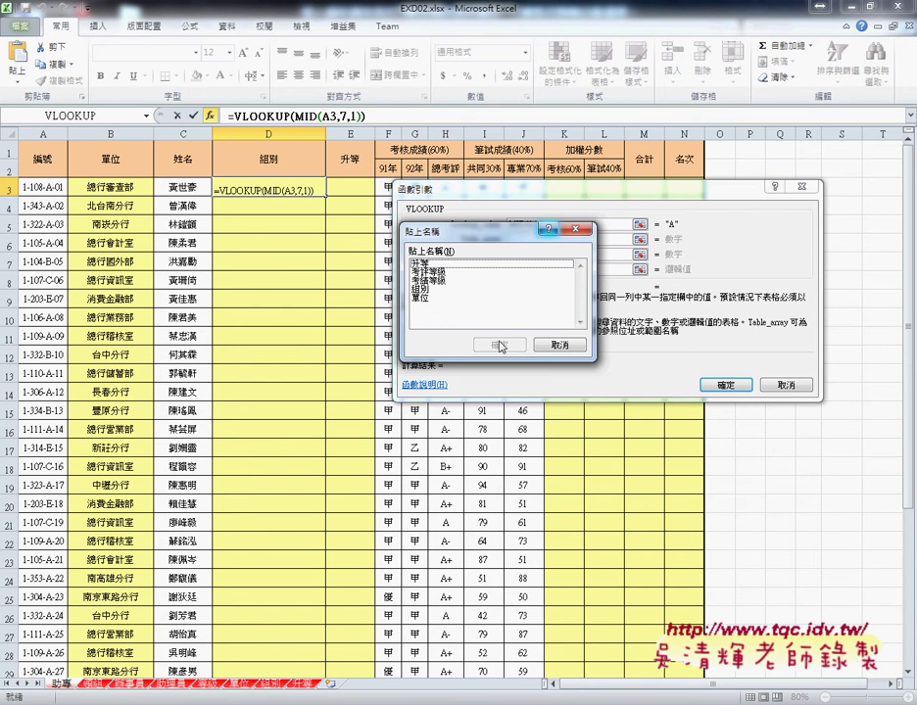
pyautogui.click(426, 289)
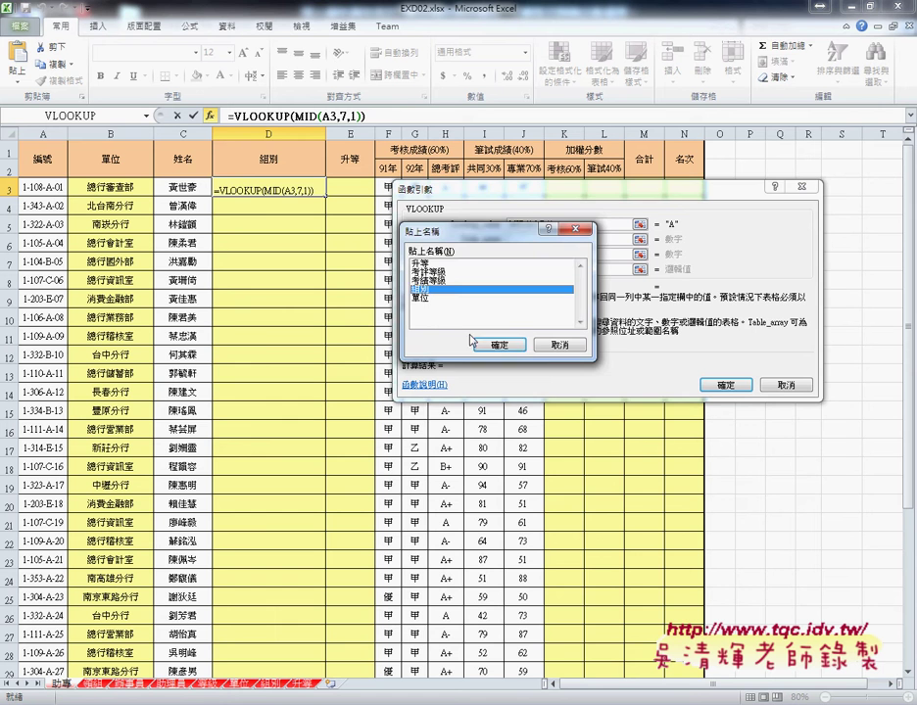
pyautogui.click(498, 345)
# - Enter column index 2 and range lookup 0, confirm, and fill the formula down column D
pyautogui.click(528, 255)
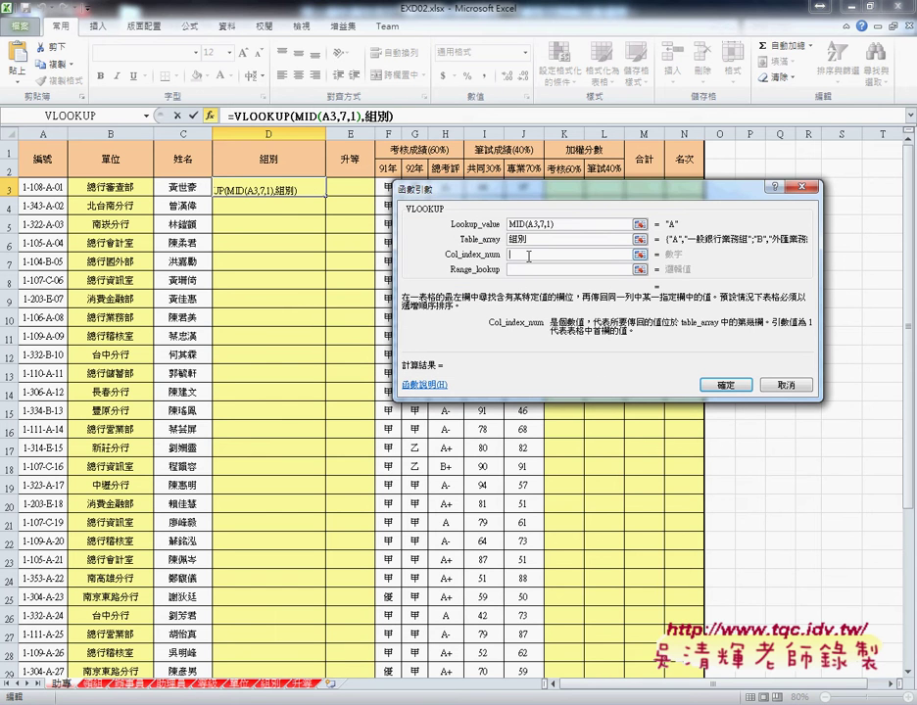
pyautogui.write('2')
pyautogui.click(529, 270)
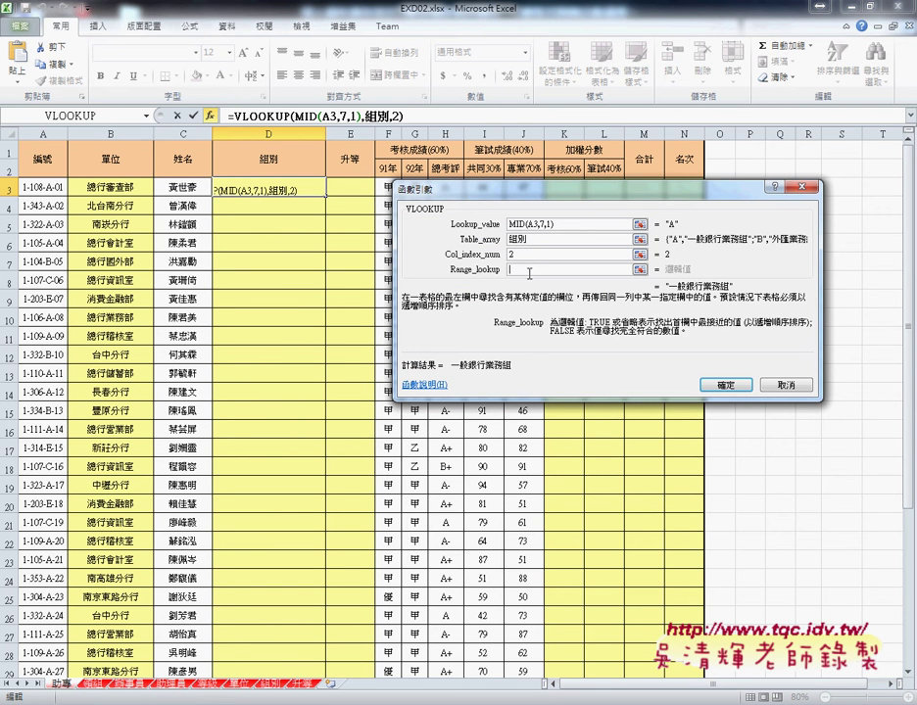
pyautogui.write('0')
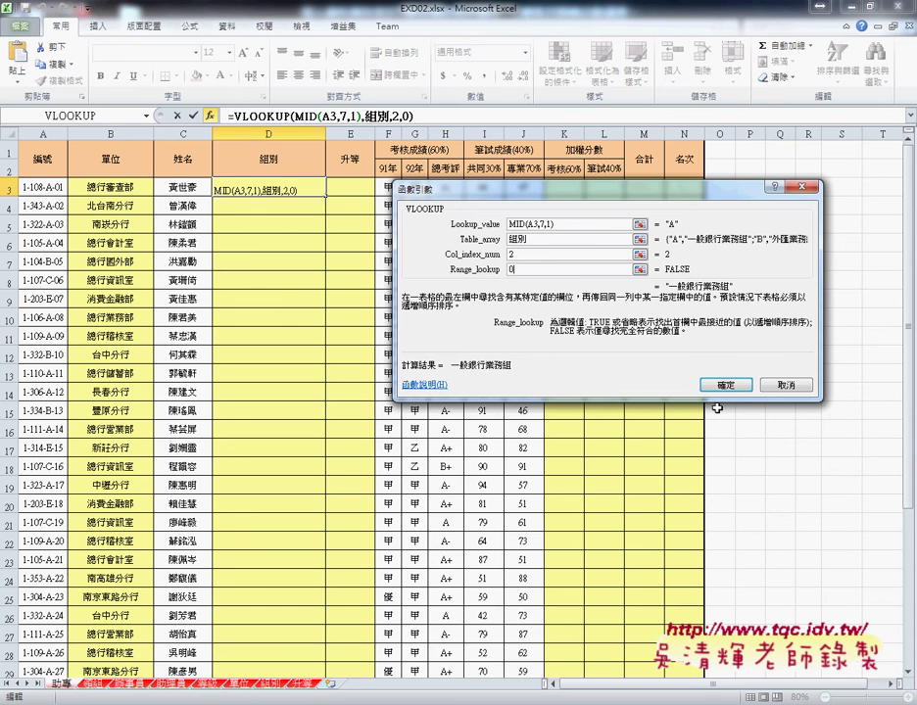
pyautogui.click(726, 385)
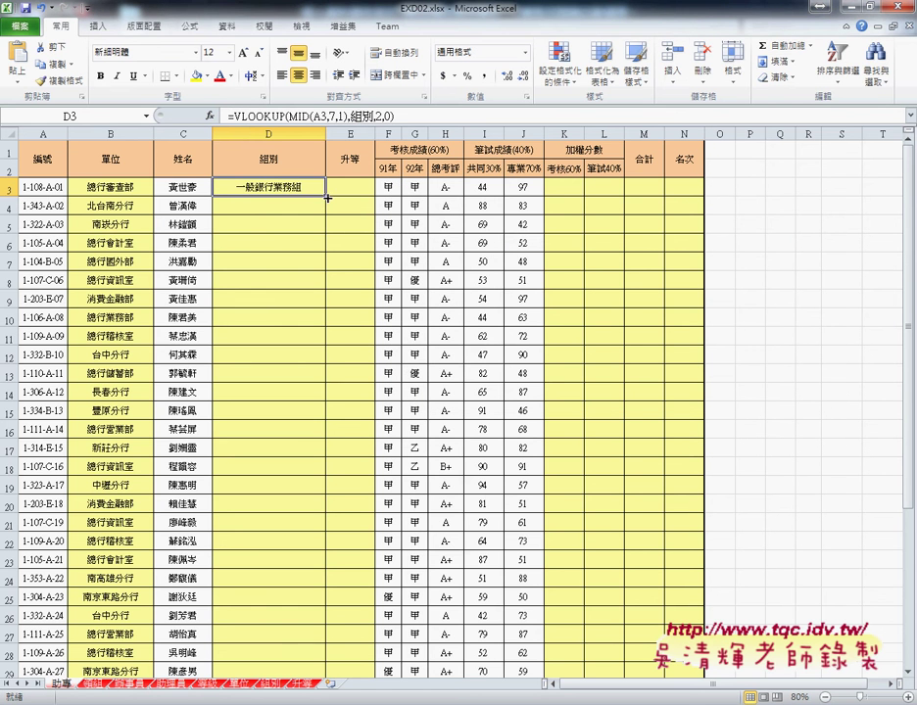
pyautogui.doubleClick(327, 198)
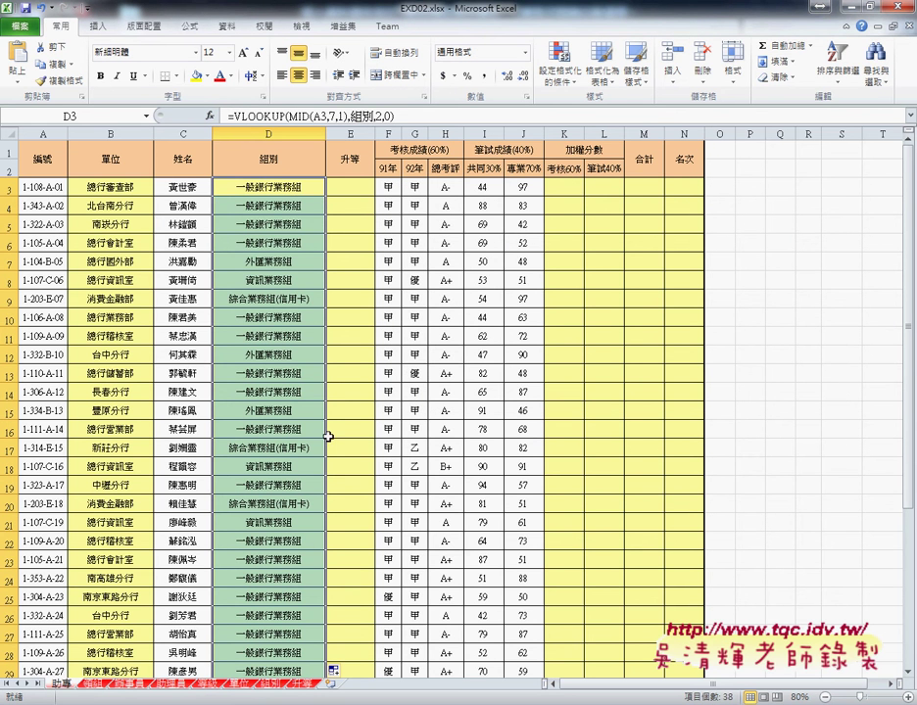
pyautogui.click(354, 188)
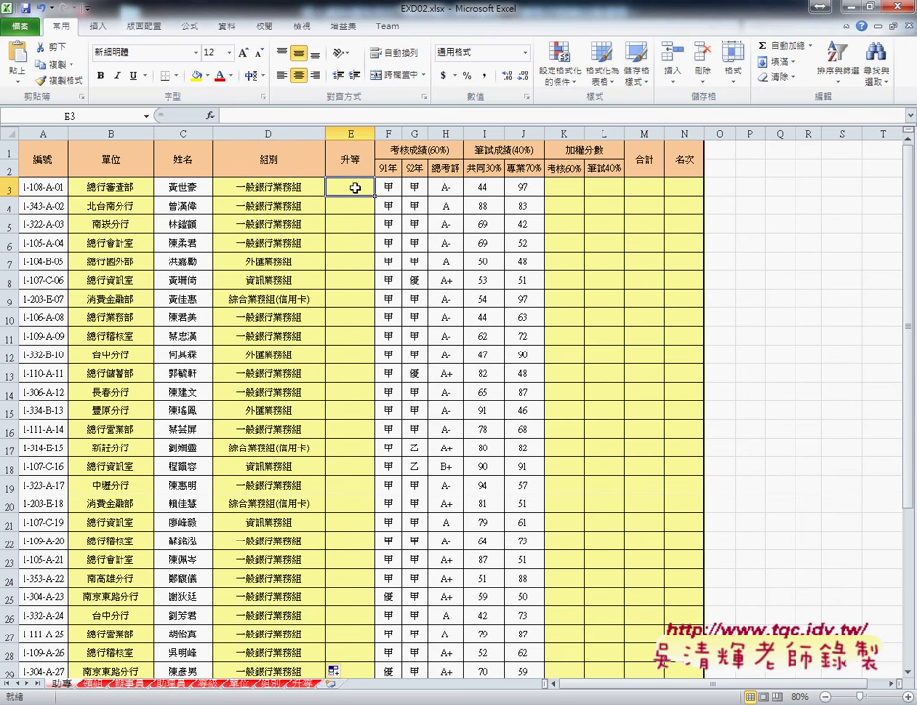